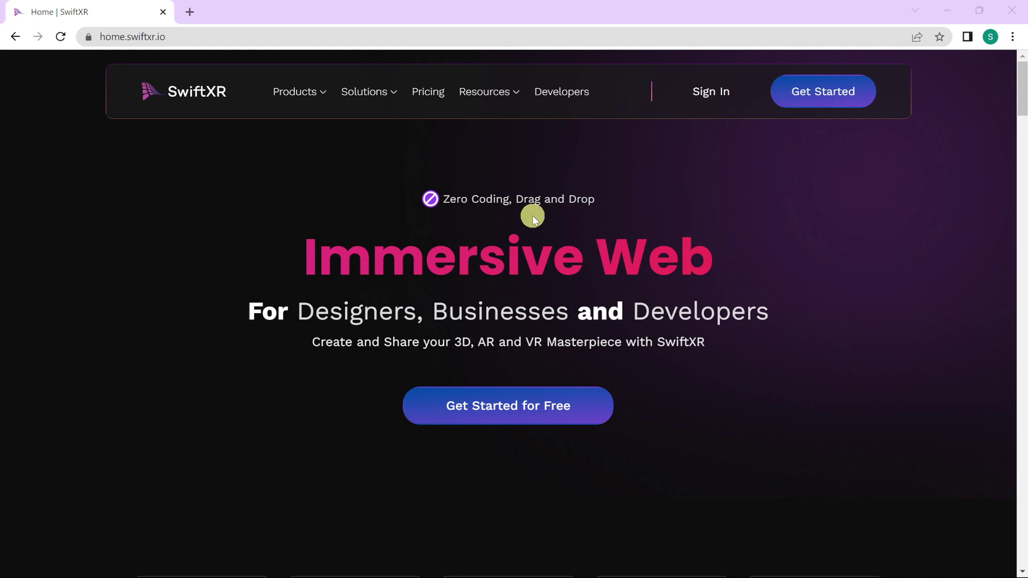
From the SwiftXR hub, create a project named CarShowcase and open its editor.
{"action": "left_click", "coordinate": [711, 91]}
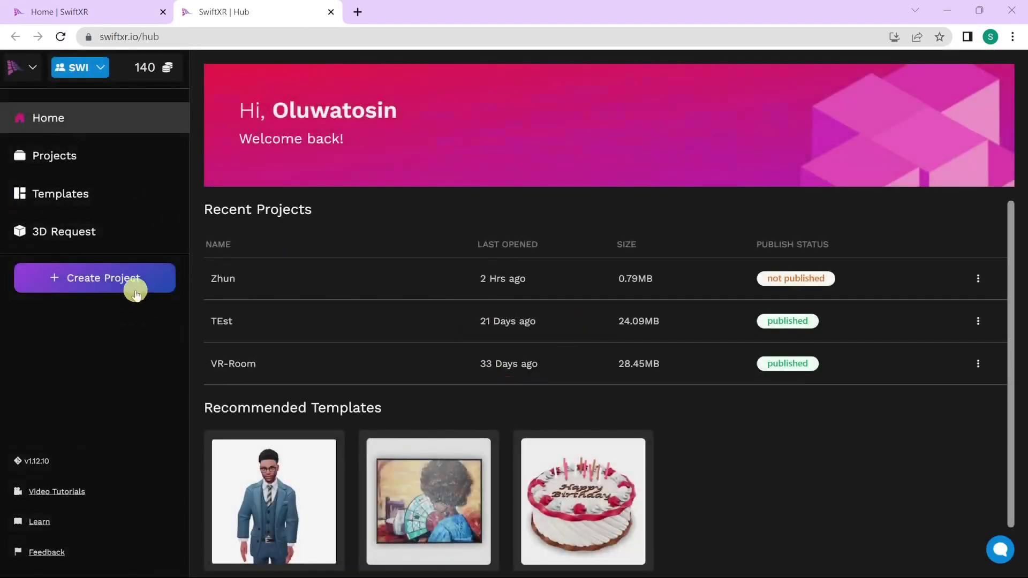
{"action": "left_click", "coordinate": [136, 294]}
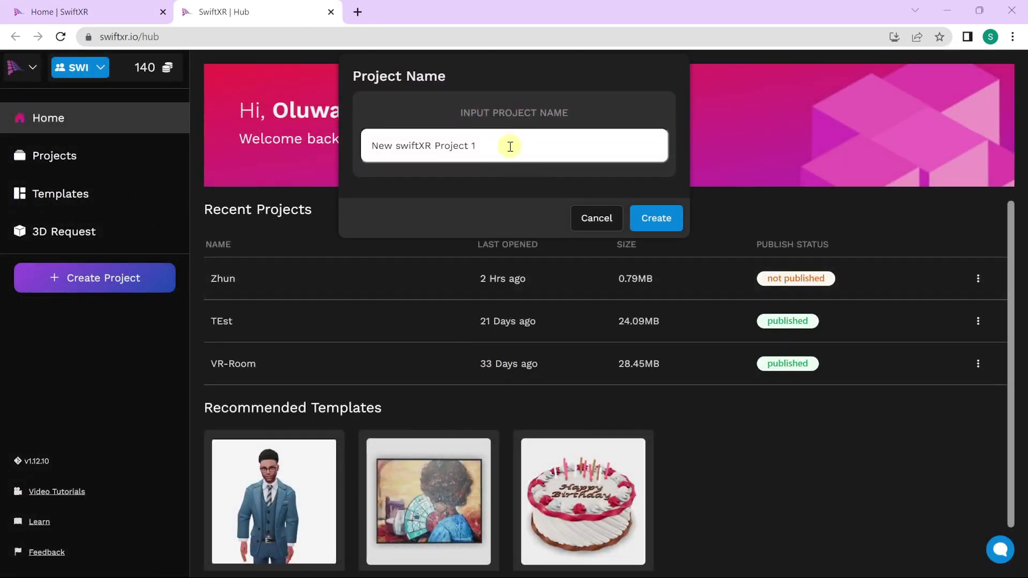
{"action": "left_click_drag", "start_coordinate": [510, 146], "coordinate": [433, 146]}
{"action": "type", "text": "CarShowcase"}
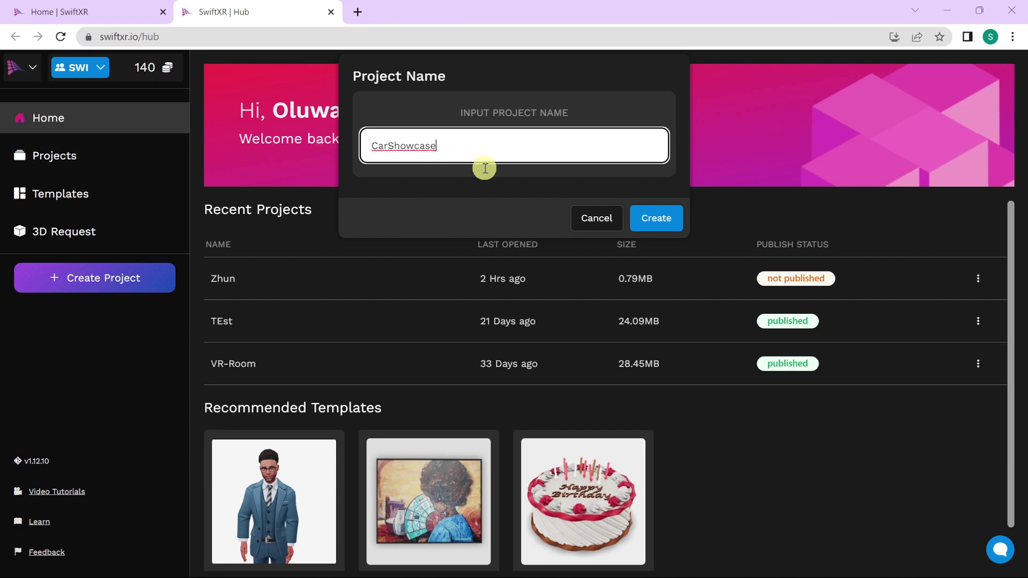
{"action": "left_click", "coordinate": [661, 216]}
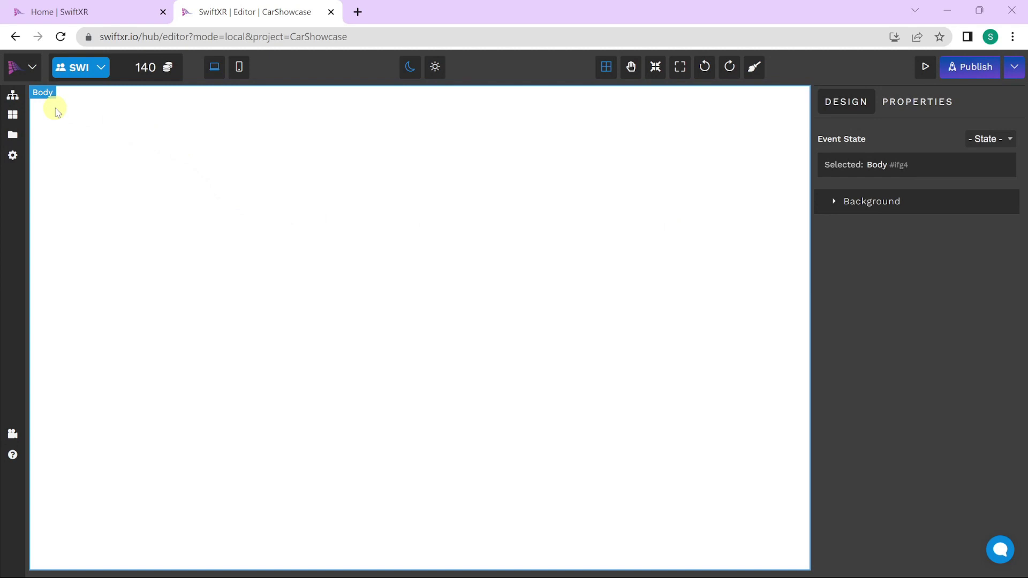
Place a Customisable Model Viewer from 3D (Model) Viewers on the canvas and show its General Settings.
{"action": "left_click", "coordinate": [15, 117]}
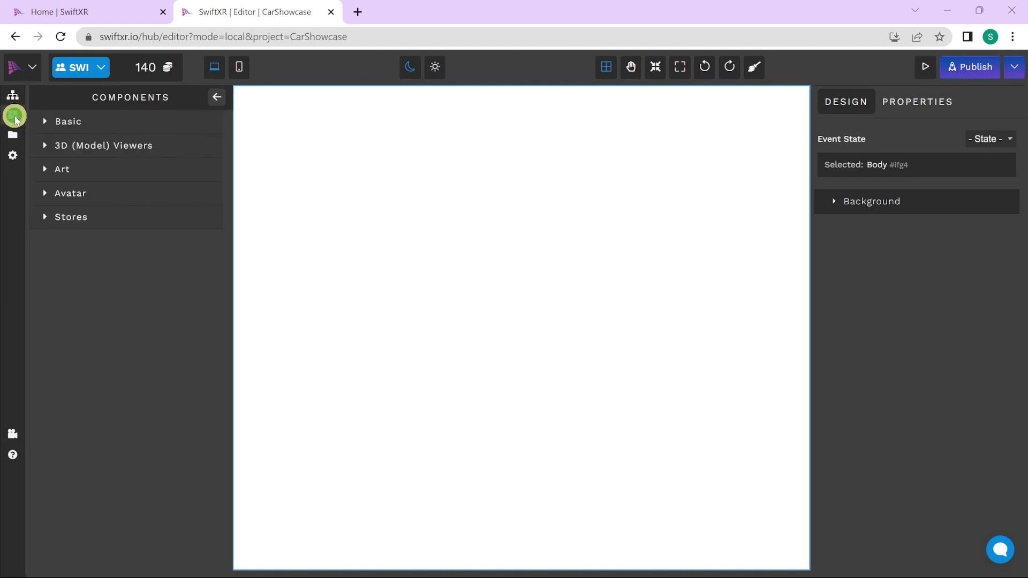
{"action": "left_click", "coordinate": [122, 150]}
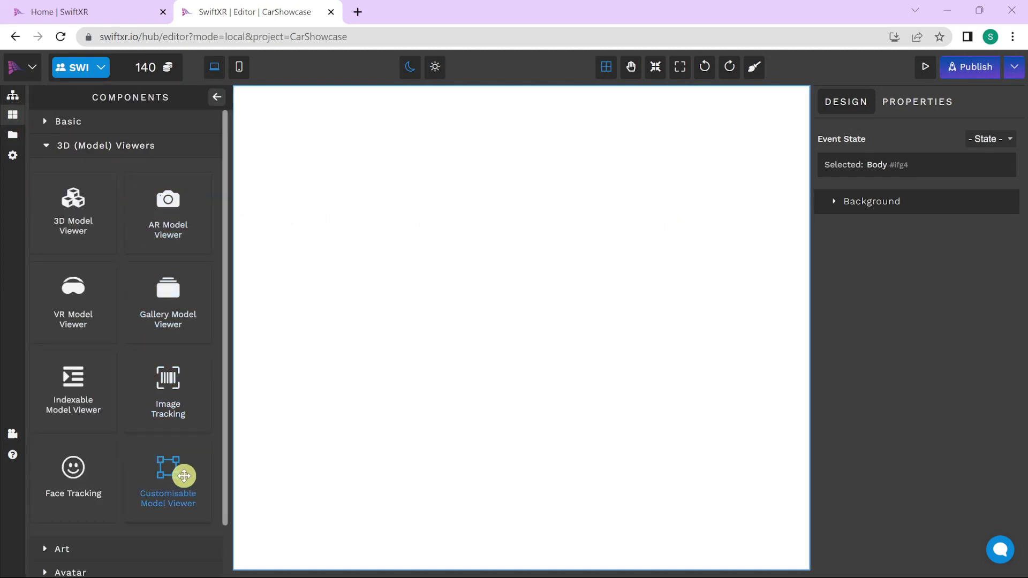
{"action": "left_click_drag", "start_coordinate": [165, 477], "coordinate": [497, 354]}
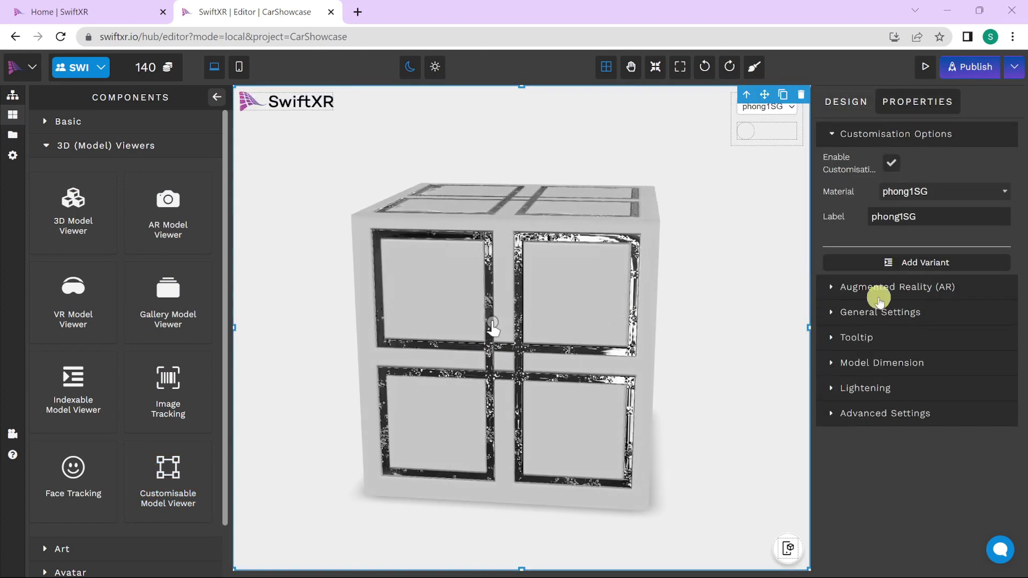
{"action": "left_click", "coordinate": [913, 313]}
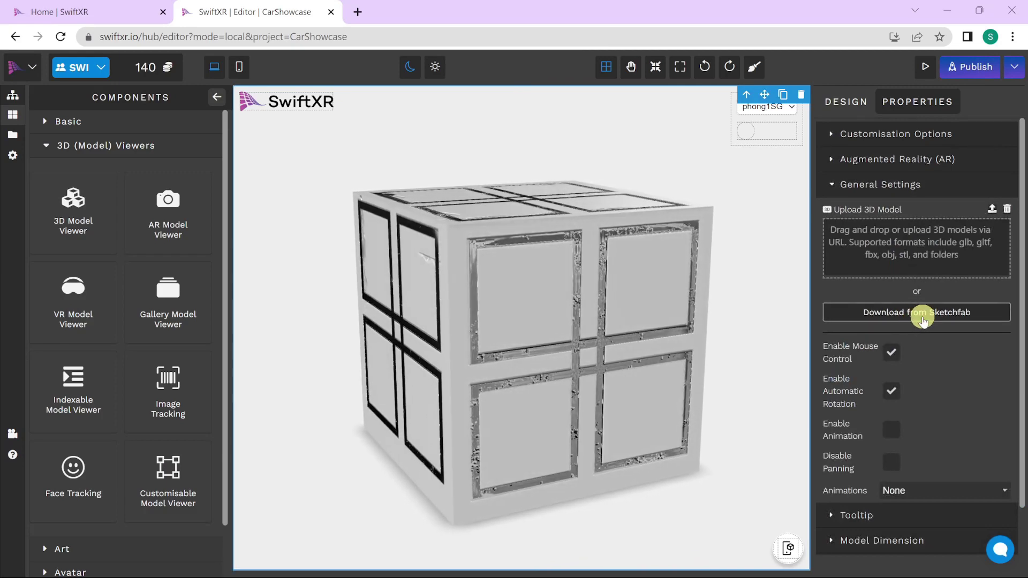
Search Sketchfab for 'car' and download the Cartoon Car model into the viewer.
{"action": "left_click", "coordinate": [937, 316]}
{"action": "type", "text": "car"}
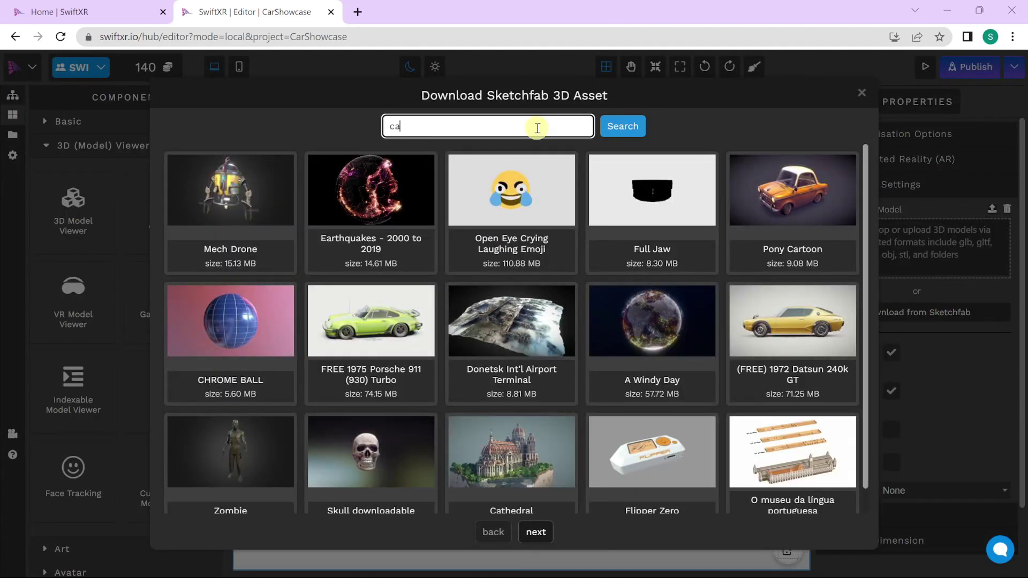
{"action": "key", "text": "Return"}
{"action": "left_click", "coordinate": [793, 209]}
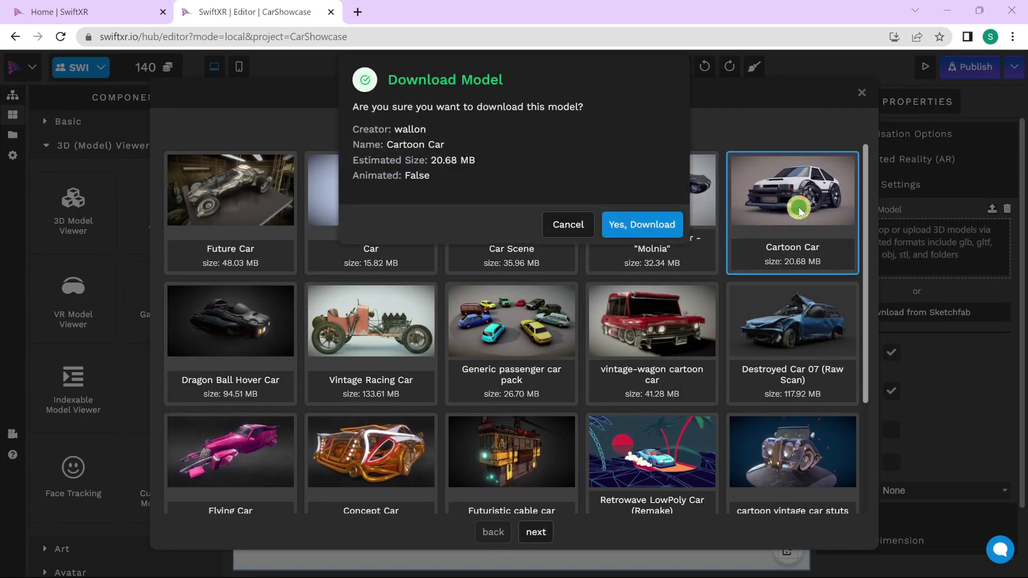
{"action": "left_click", "coordinate": [648, 225]}
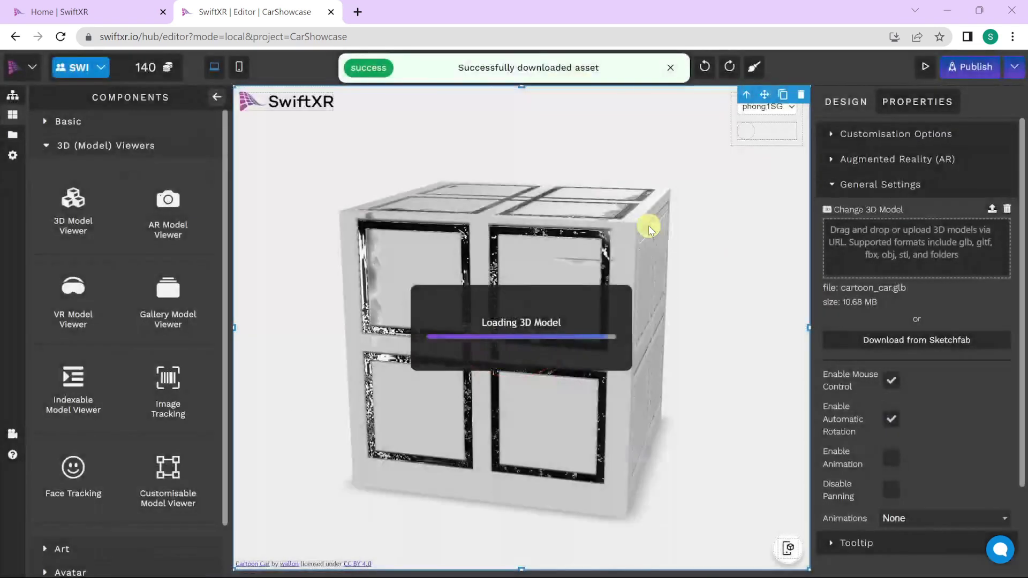
{"action": "left_click_drag", "start_coordinate": [714, 296], "coordinate": [552, 305]}
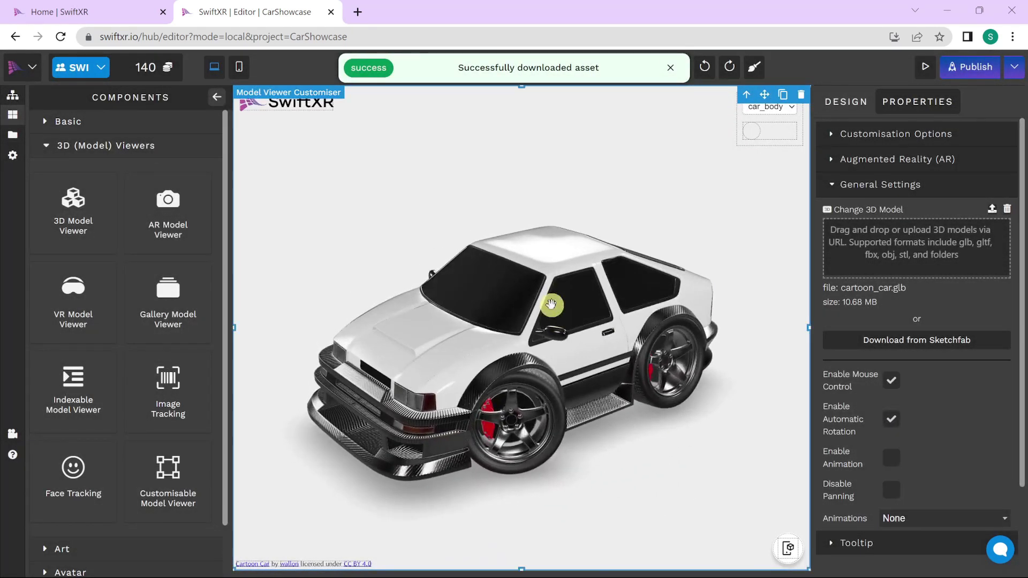
Keep car_body as the customisable material, label it Body, and add its first variant.
{"action": "left_click", "coordinate": [958, 138]}
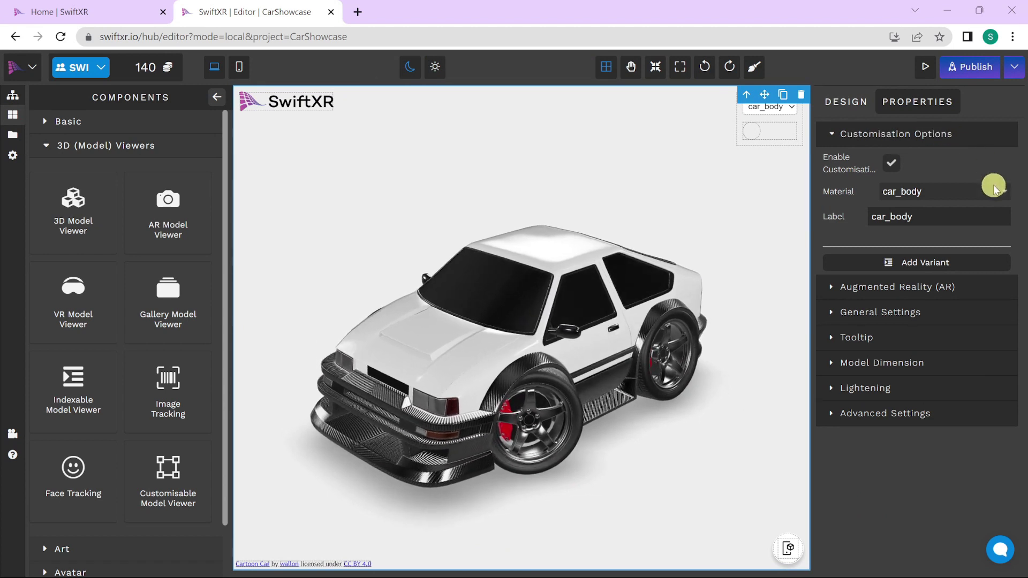
{"action": "left_click", "coordinate": [966, 190]}
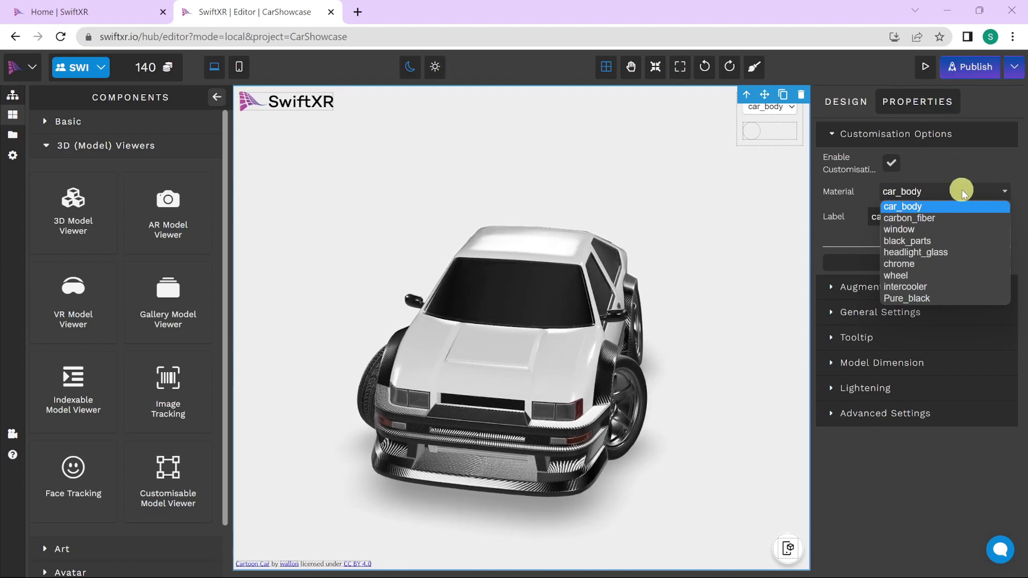
{"action": "left_click", "coordinate": [901, 205]}
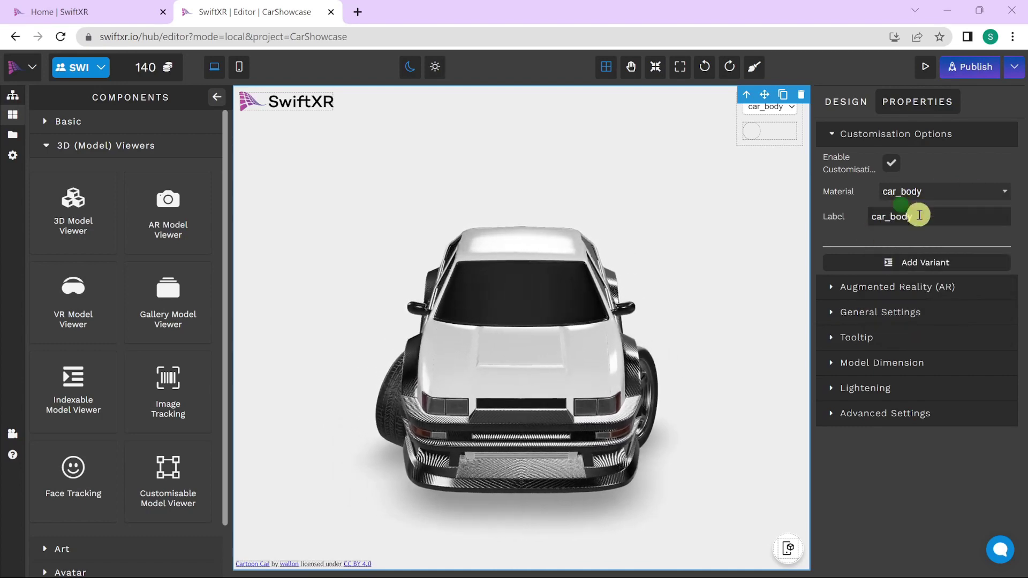
{"action": "left_click_drag", "start_coordinate": [922, 216], "coordinate": [859, 214]}
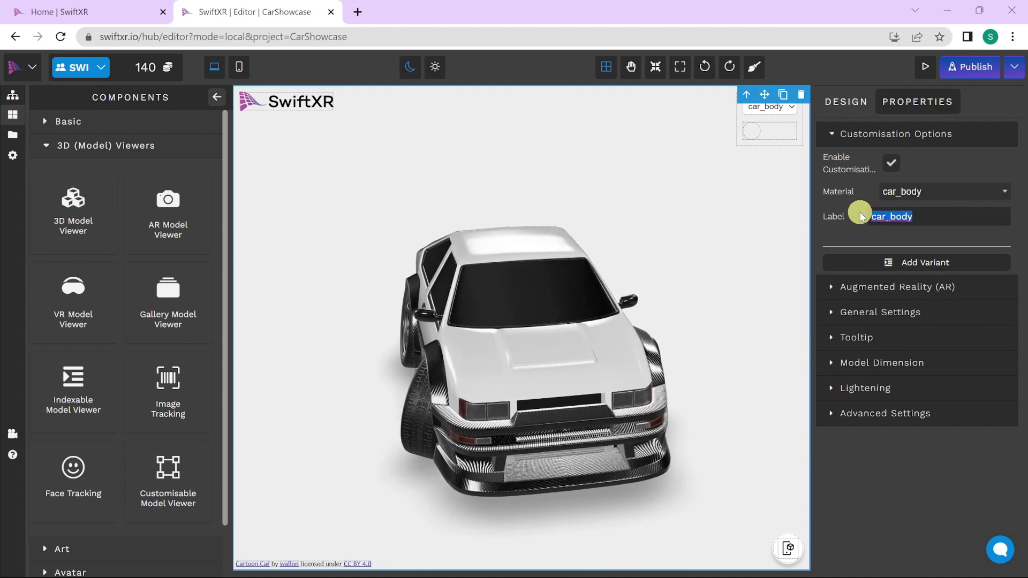
{"action": "type", "text": "B"}
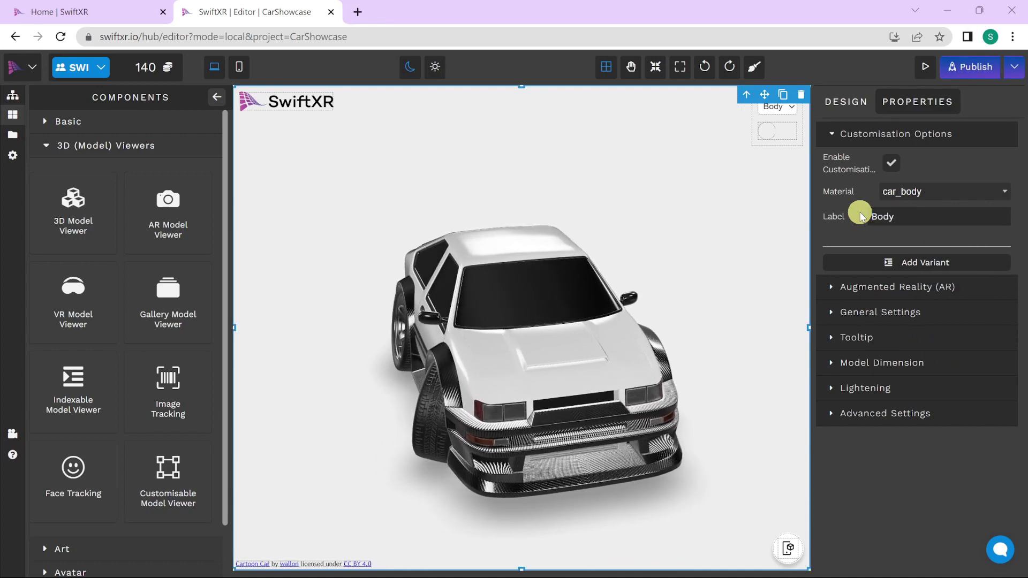
{"action": "left_click", "coordinate": [930, 263]}
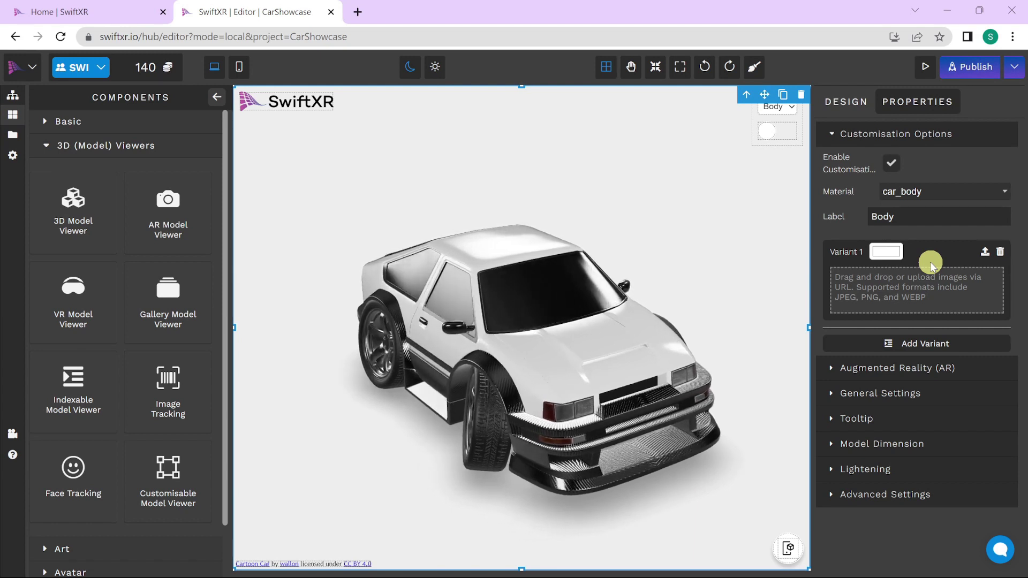
Make the first Body variant red and add a purple second variant.
{"action": "left_click", "coordinate": [886, 251]}
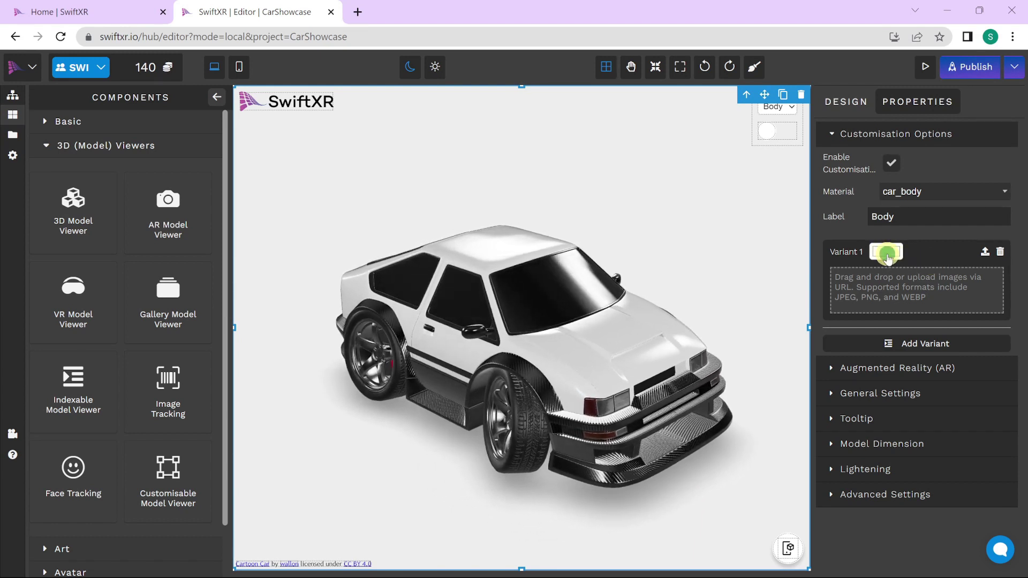
{"action": "mouse_move", "coordinate": [921, 303]}
{"action": "left_mouse_down"}
{"action": "mouse_move", "coordinate": [945, 282]}
{"action": "mouse_move", "coordinate": [958, 287]}
{"action": "left_mouse_up"}
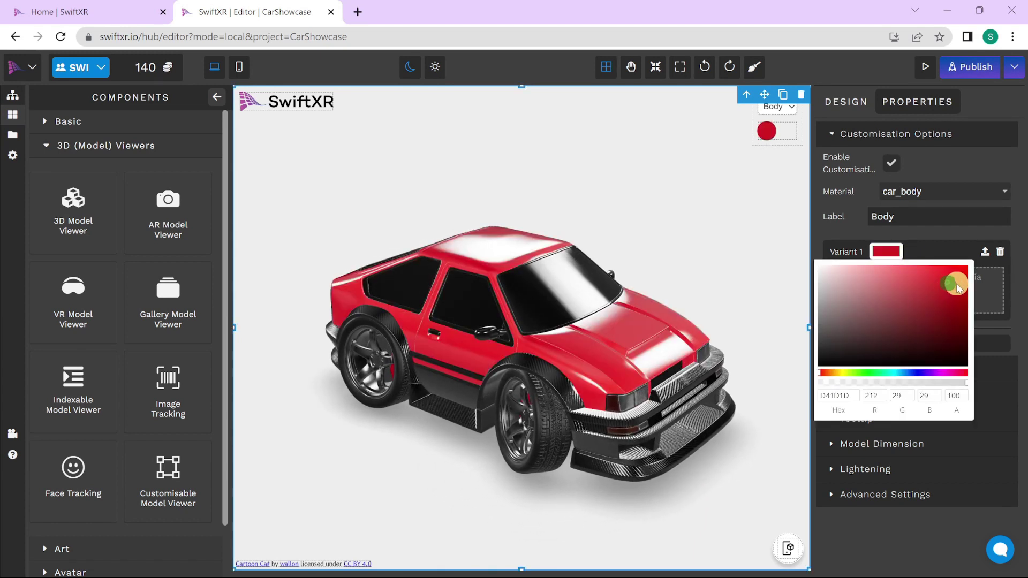
{"action": "left_click", "coordinate": [1012, 310]}
{"action": "left_click", "coordinate": [975, 349]}
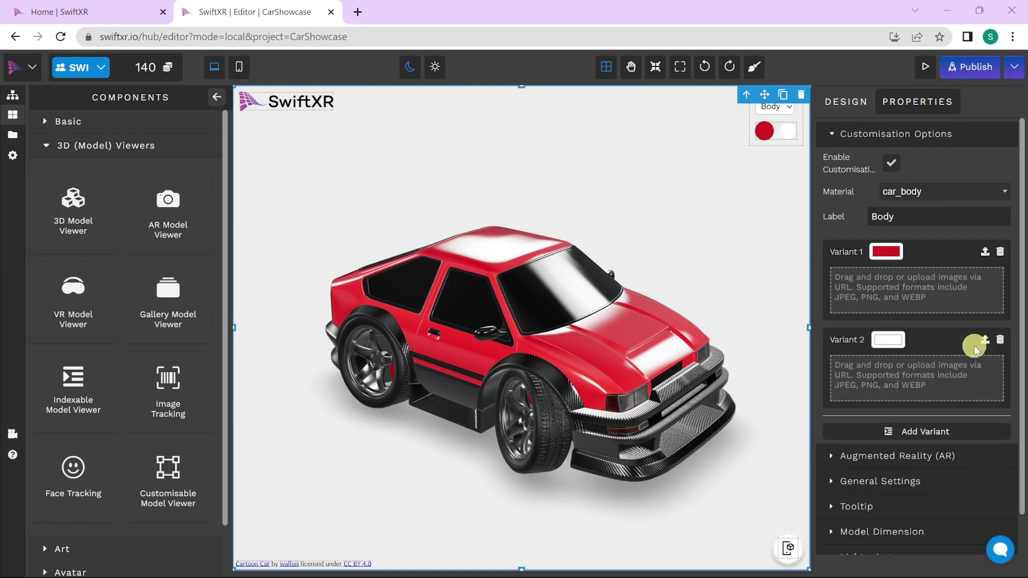
{"action": "left_click", "coordinate": [887, 341]}
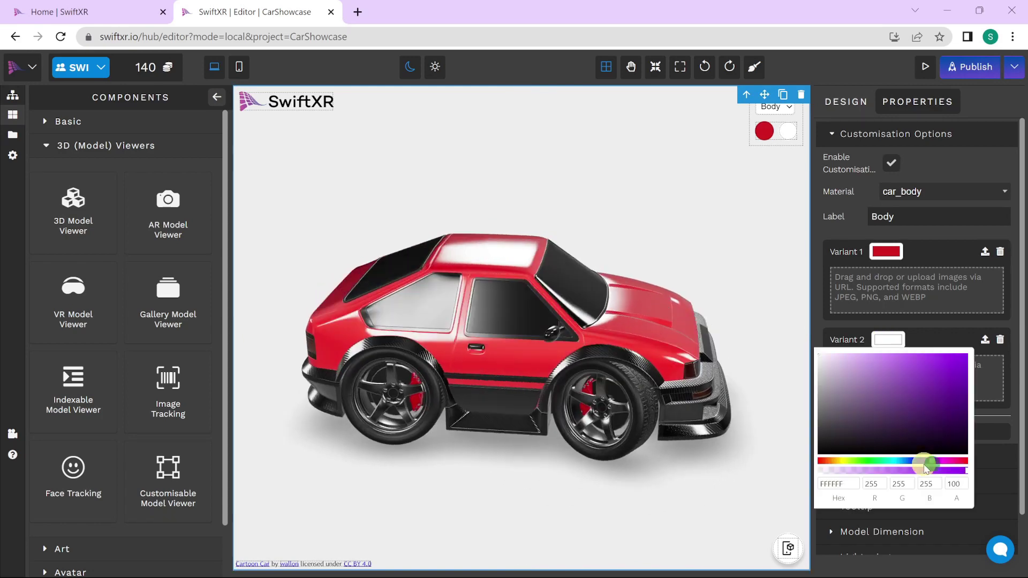
{"action": "left_click", "coordinate": [924, 467]}
Add olive and green Body variants, leaving the car green.
{"action": "left_click", "coordinate": [975, 505]}
{"action": "left_click", "coordinate": [955, 367]}
{"action": "scroll", "coordinate": [942, 267], "scroll_direction": "up", "scroll_amount": 5}
{"action": "left_click", "coordinate": [942, 191]}
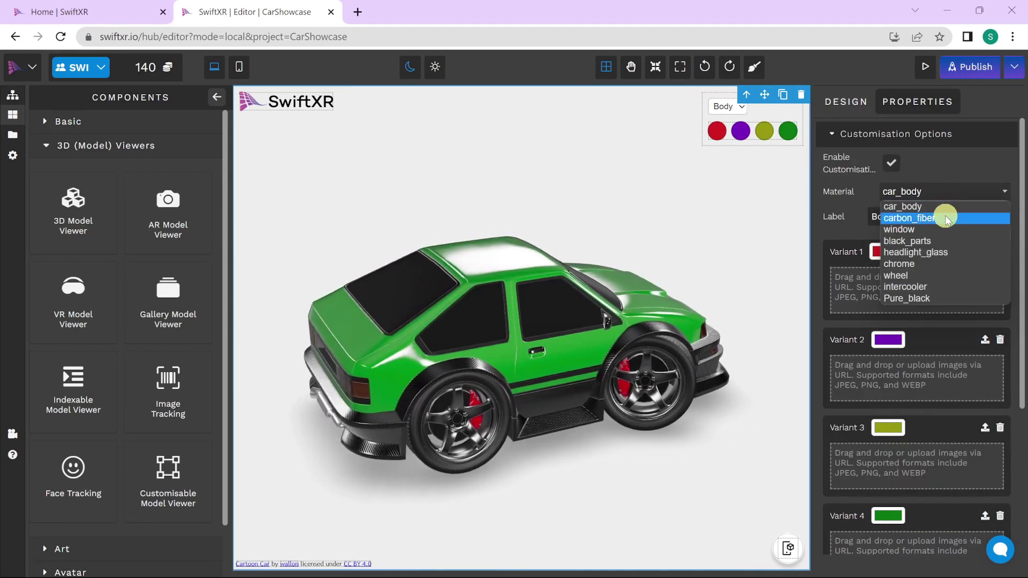
Add extra colour variants to the carbon_fiber, window and black_parts materials.
{"action": "left_click", "coordinate": [945, 219]}
{"action": "left_click", "coordinate": [919, 261]}
{"action": "left_click", "coordinate": [918, 348]}
{"action": "left_click", "coordinate": [942, 191]}
{"action": "left_click", "coordinate": [943, 229]}
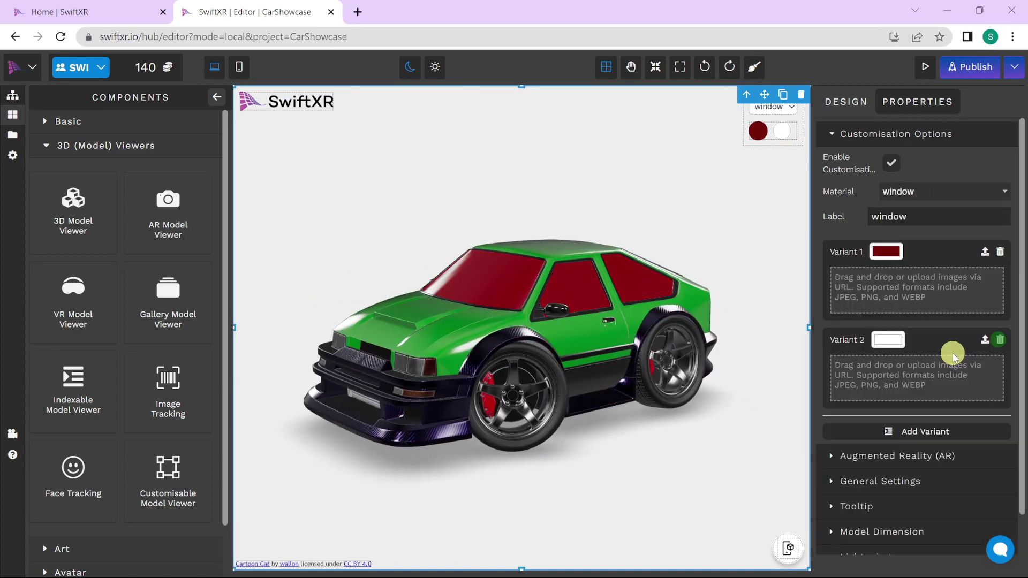
{"action": "left_click", "coordinate": [925, 431]}
{"action": "left_click", "coordinate": [963, 495]}
{"action": "left_click", "coordinate": [942, 191]}
{"action": "left_click", "coordinate": [957, 284]}
{"action": "left_click", "coordinate": [865, 546]}
Give the wheel material red, green and black variants, leaving the wheels black.
{"action": "left_click", "coordinate": [942, 191]}
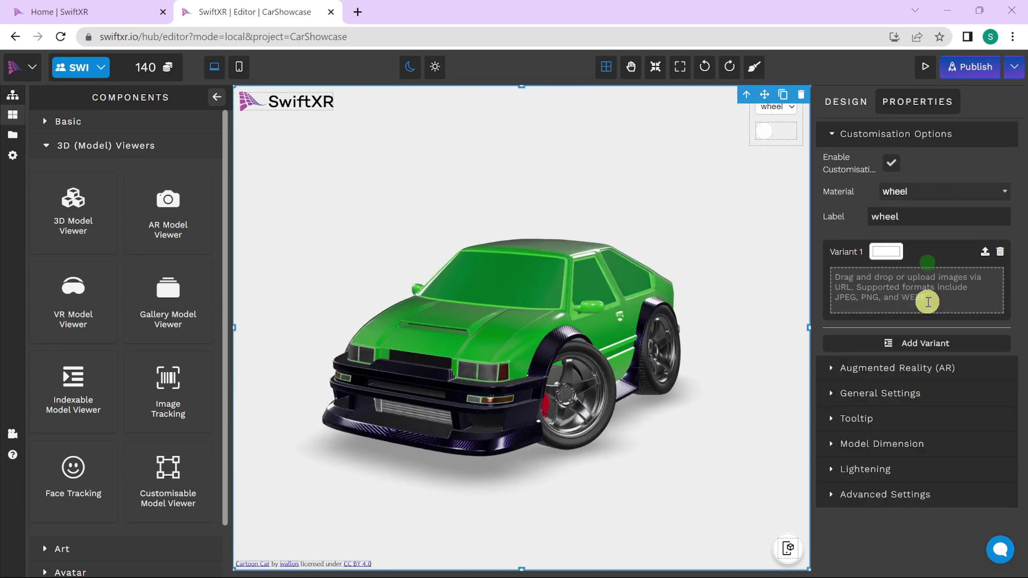
{"action": "left_click", "coordinate": [886, 252]}
{"action": "left_click", "coordinate": [925, 344]}
{"action": "left_click", "coordinate": [887, 339]}
{"action": "left_click", "coordinate": [925, 520]}
{"action": "left_click", "coordinate": [887, 427]}
{"action": "left_click", "coordinate": [1012, 455]}
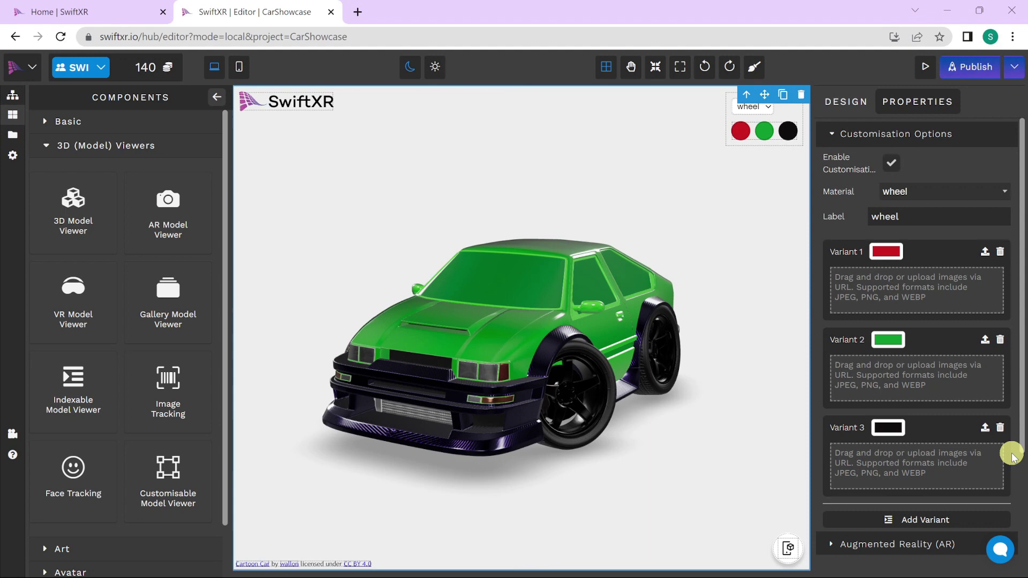
{"action": "left_click", "coordinate": [927, 75]}
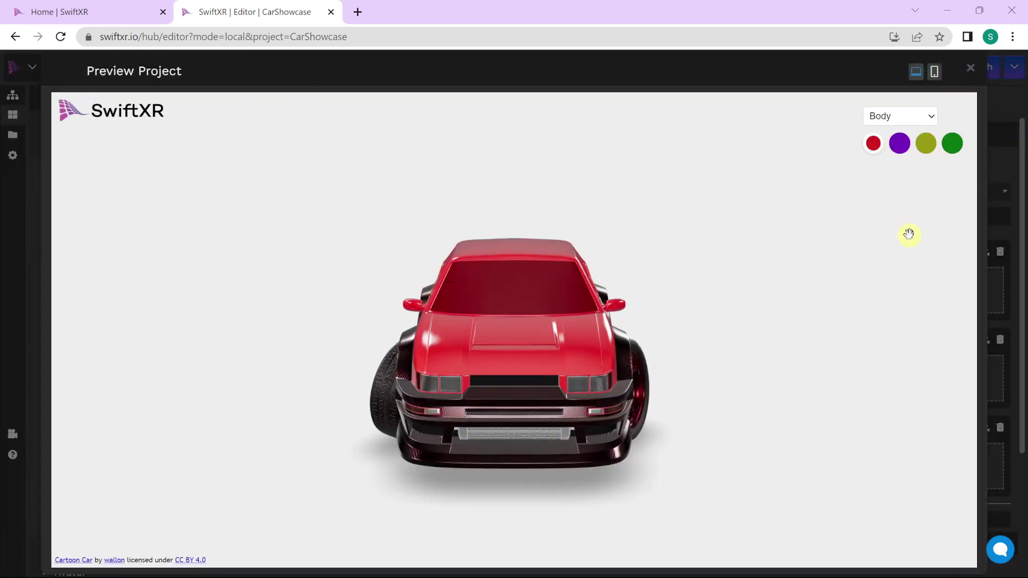
{"action": "left_click_drag", "start_coordinate": [695, 348], "coordinate": [698, 335]}
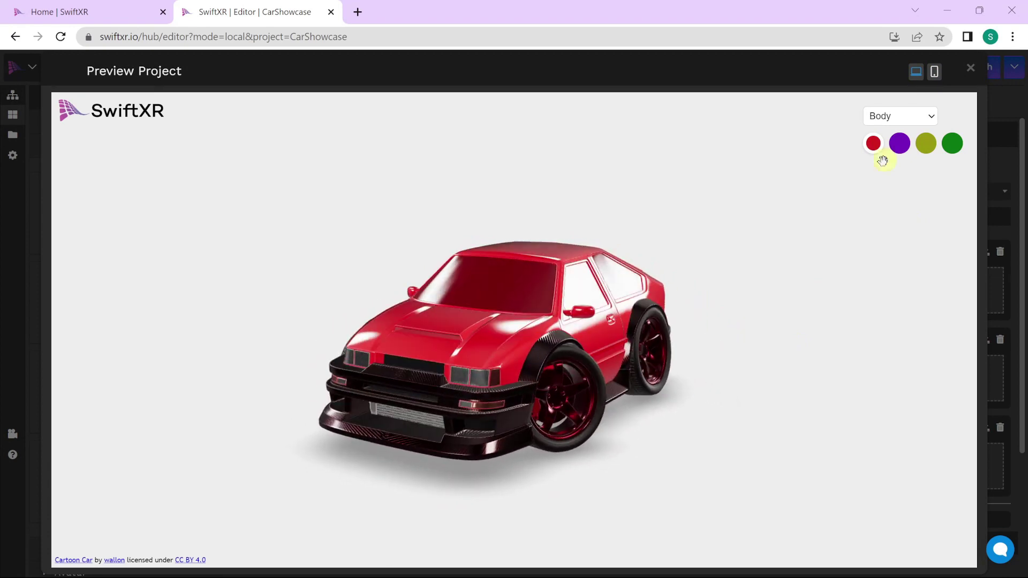
{"action": "left_click", "coordinate": [900, 116]}
{"action": "left_click", "coordinate": [910, 142]}
{"action": "left_click", "coordinate": [926, 116]}
{"action": "left_click", "coordinate": [929, 154]}
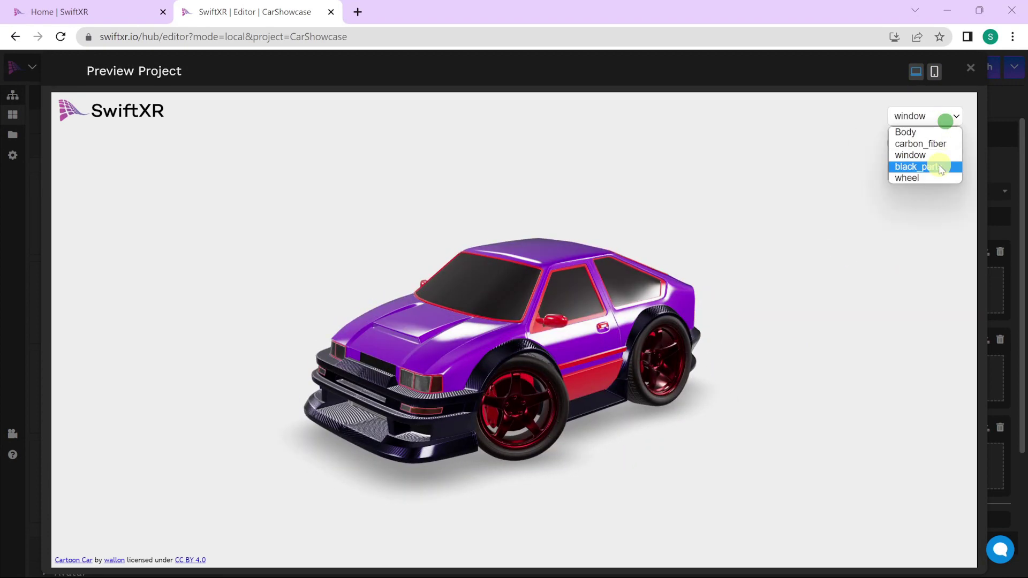
{"action": "left_click", "coordinate": [934, 71]}
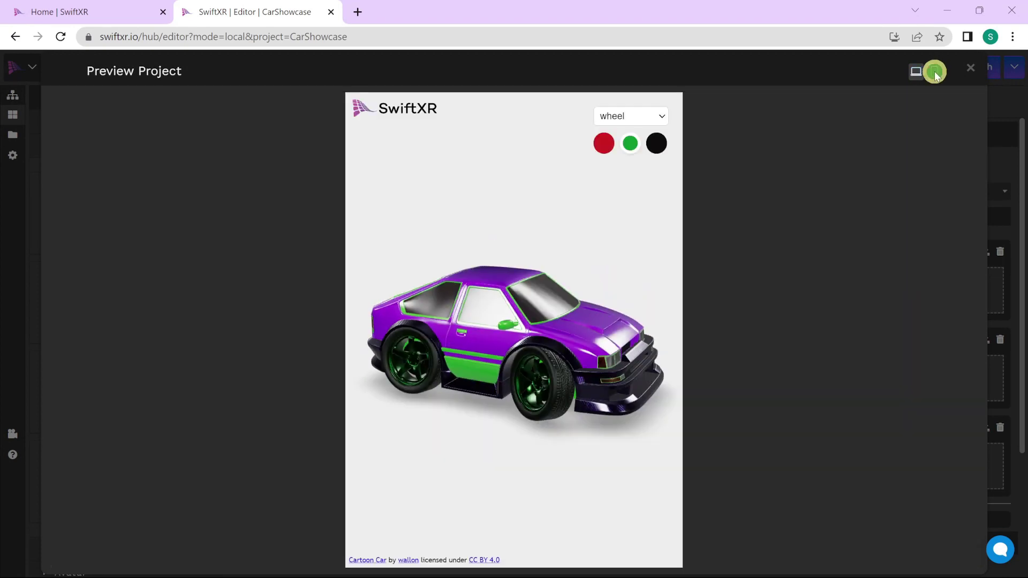
{"action": "left_click", "coordinate": [970, 68]}
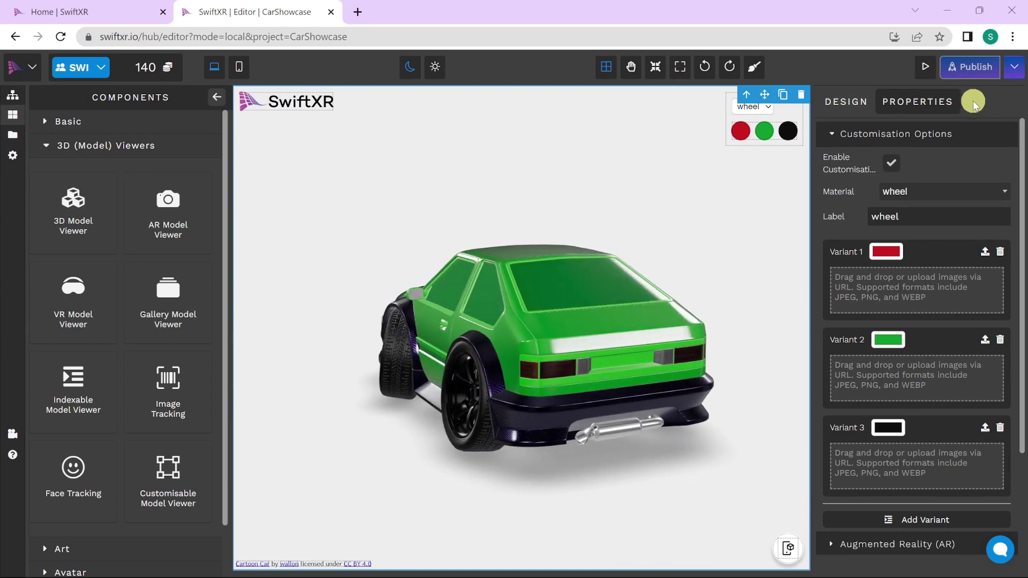
Publish under the suggested web address, then view and dismiss the QR code.
{"action": "left_click", "coordinate": [967, 75]}
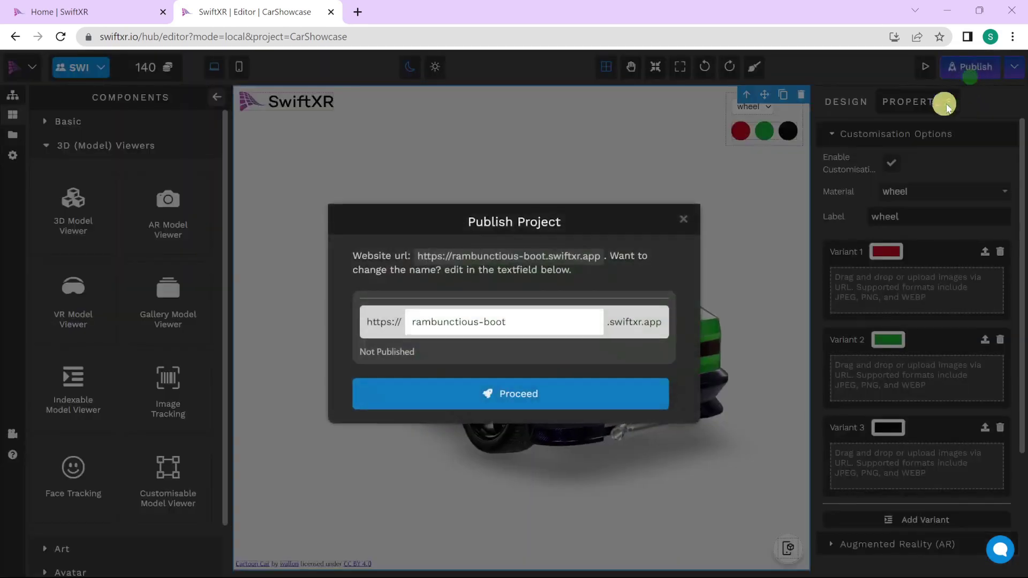
{"action": "left_click", "coordinate": [576, 394]}
{"action": "left_click", "coordinate": [569, 300]}
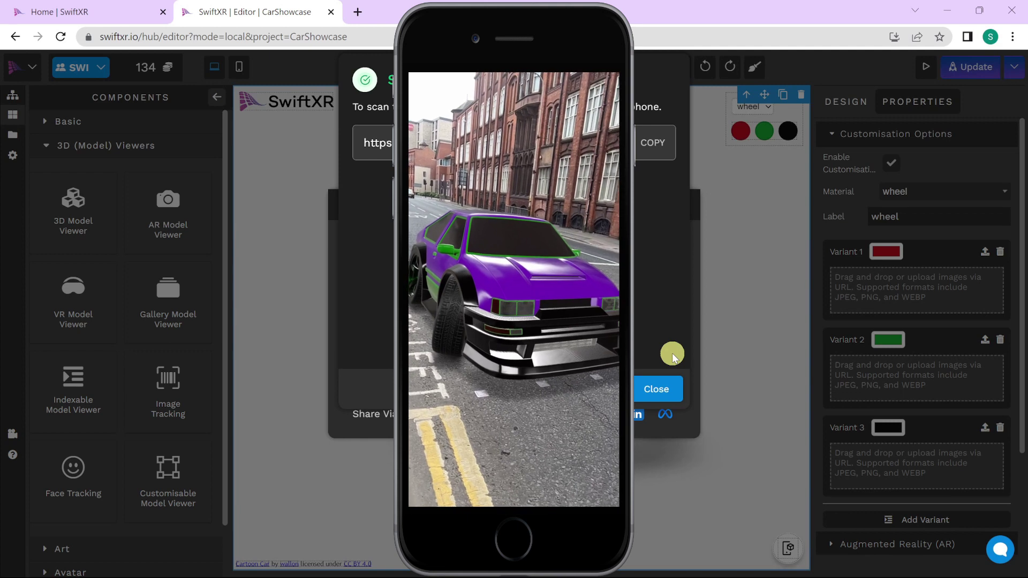
{"action": "left_click", "coordinate": [652, 390]}
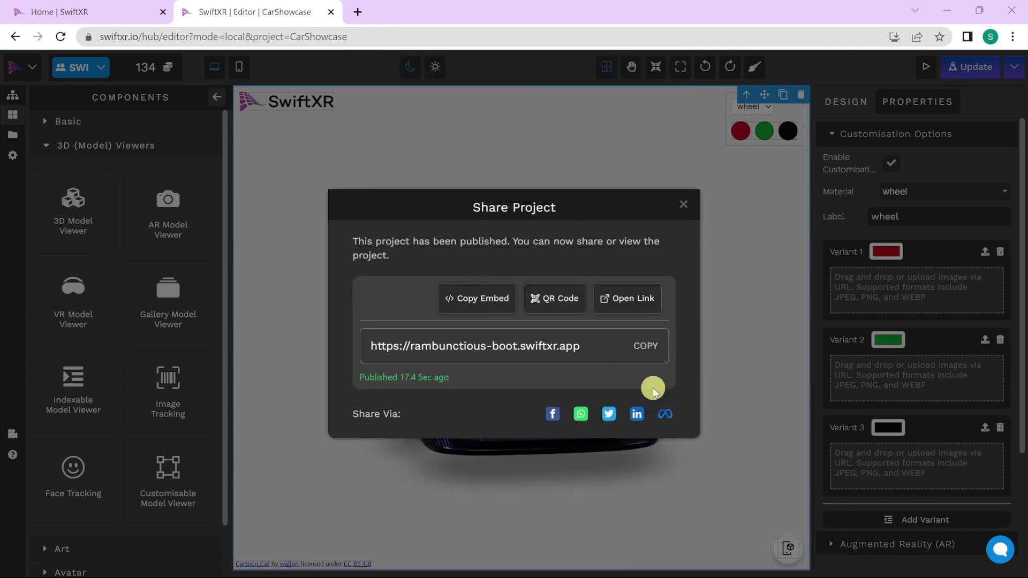
Return to the hub via the logo menu and create a project named FashionAR.
{"action": "left_click", "coordinate": [684, 205]}
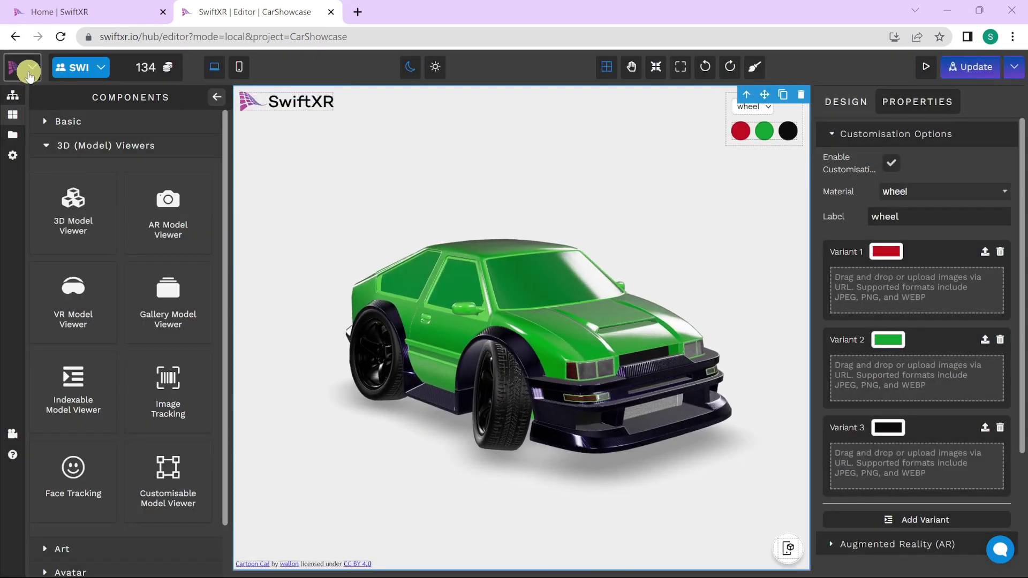
{"action": "left_click", "coordinate": [22, 67]}
{"action": "left_click", "coordinate": [64, 110]}
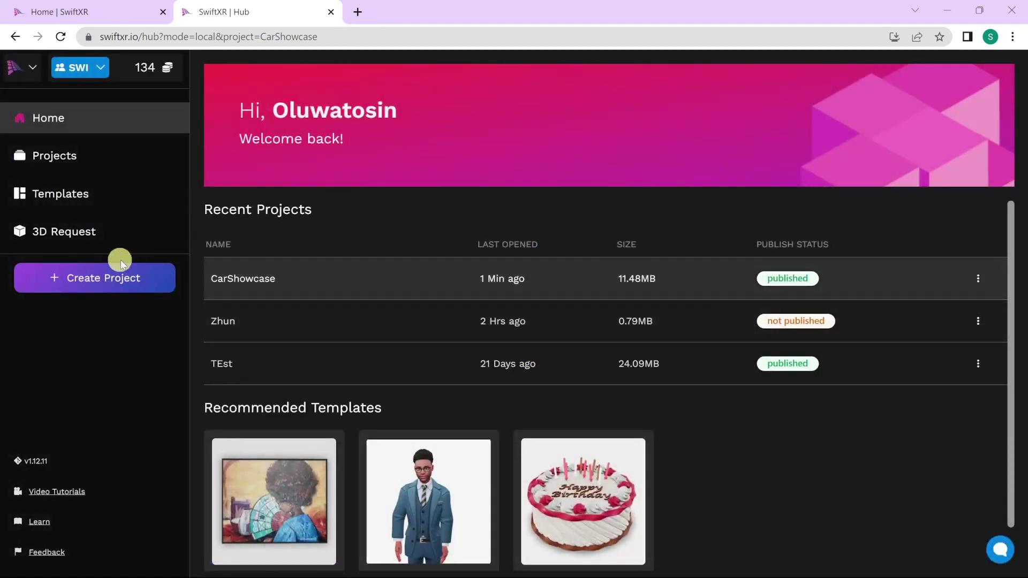
{"action": "left_click", "coordinate": [86, 277]}
{"action": "left_click_drag", "start_coordinate": [488, 143], "coordinate": [352, 138]}
{"action": "type", "text": "FashionAR"}
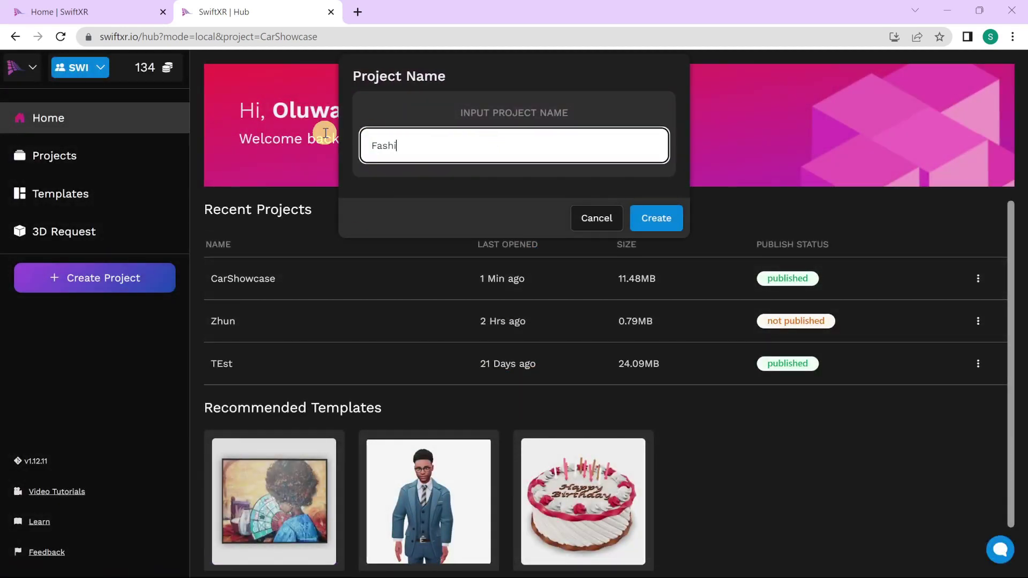
{"action": "left_click", "coordinate": [634, 215]}
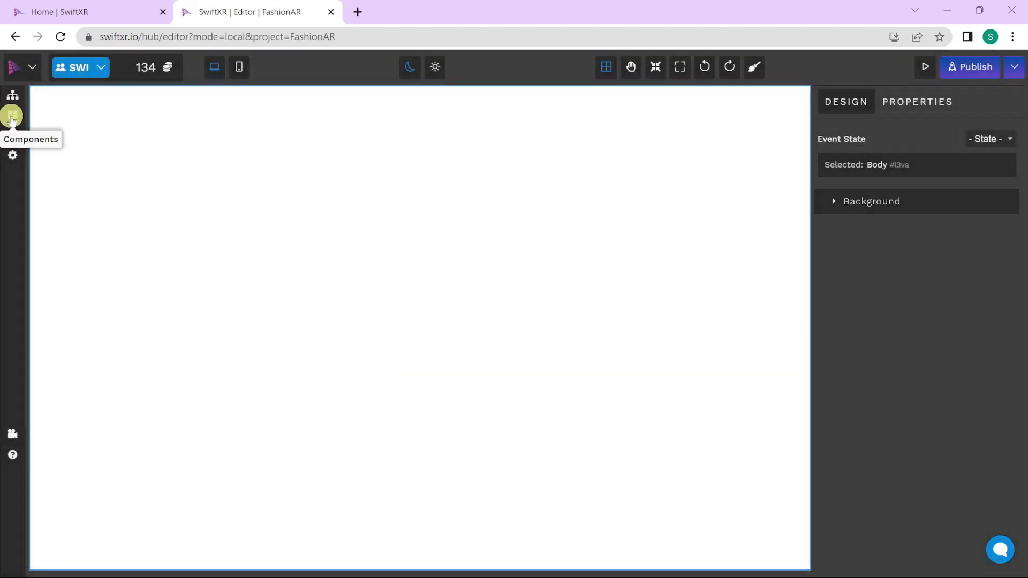
Place a Customisable Model Viewer on the FashionAR canvas and show its General Settings.
{"action": "left_click", "coordinate": [12, 117]}
{"action": "left_click", "coordinate": [130, 152]}
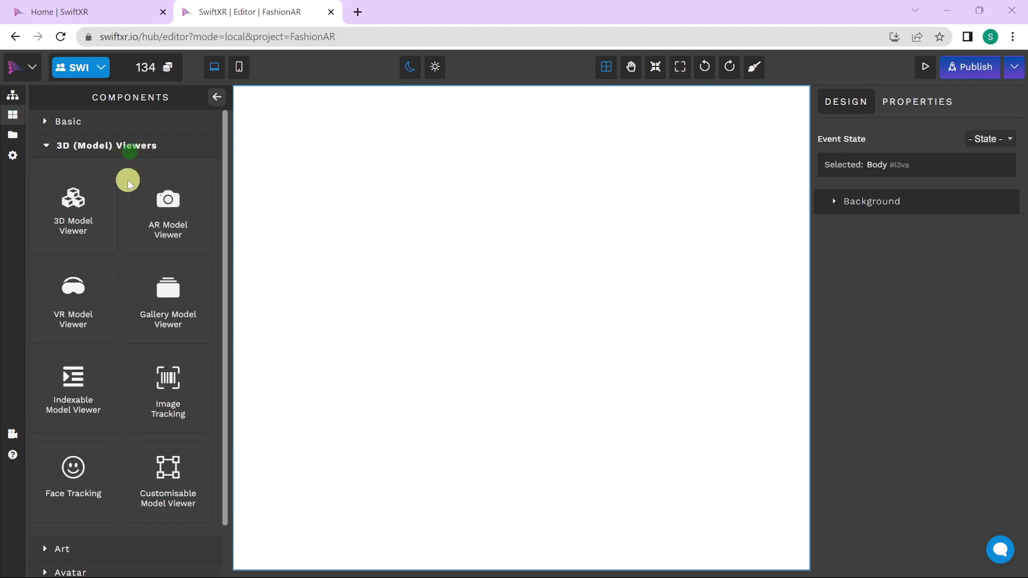
{"action": "left_click_drag", "start_coordinate": [182, 461], "coordinate": [475, 348]}
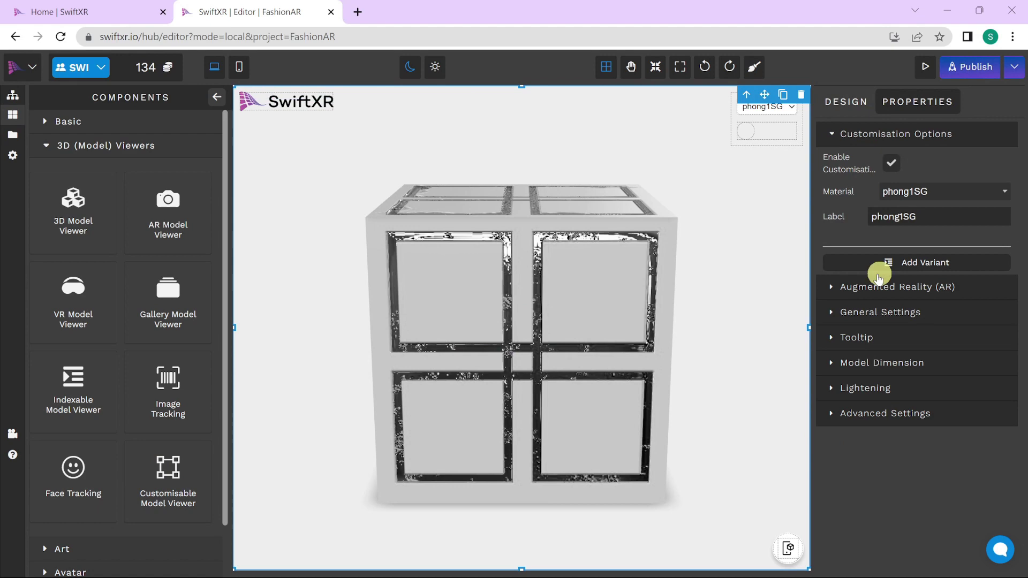
{"action": "left_click", "coordinate": [906, 312]}
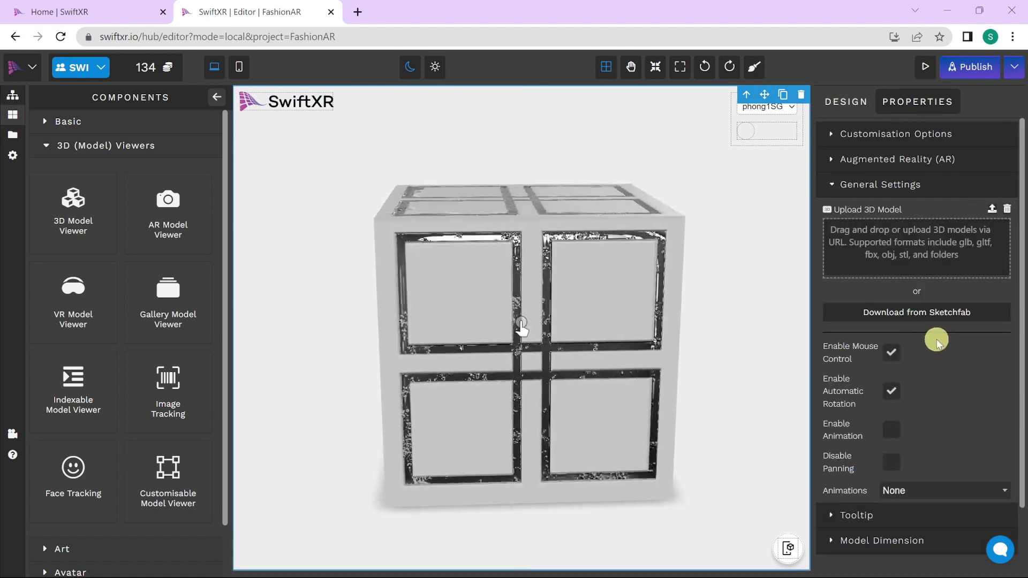
Upload FemaleModel.glb into the viewer and check it among the project files.
{"action": "left_click", "coordinate": [992, 212]}
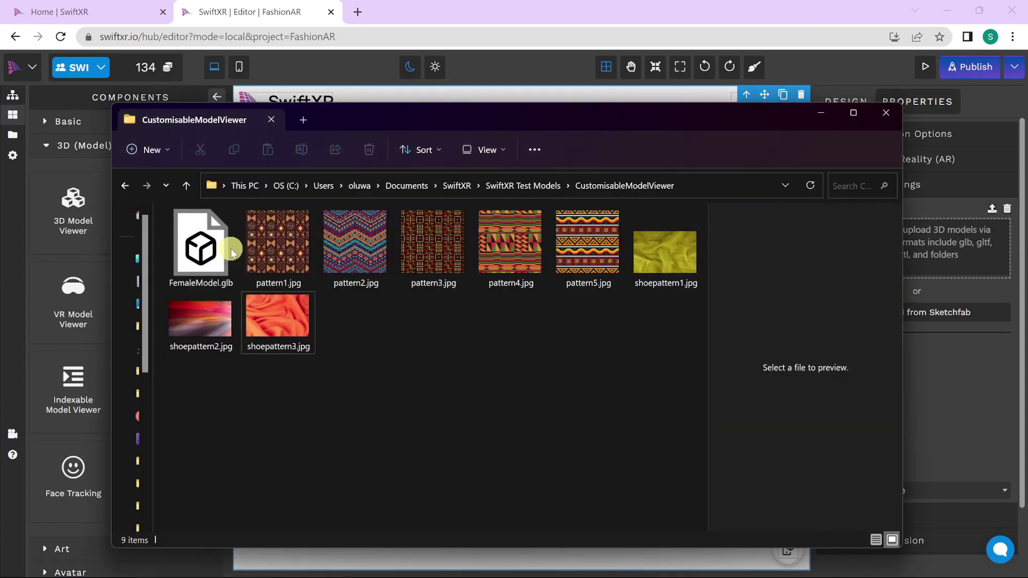
{"action": "left_click", "coordinate": [201, 257]}
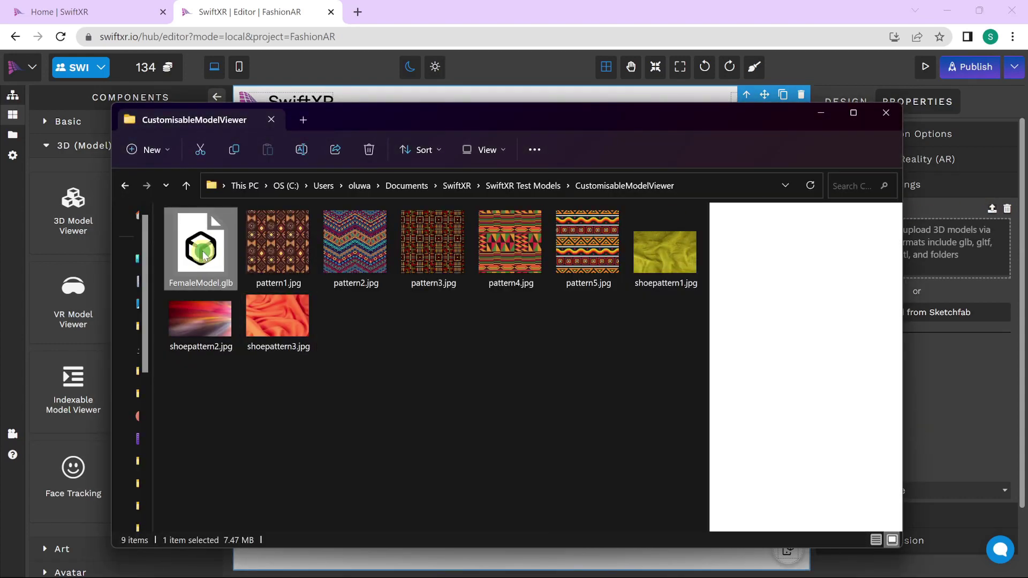
{"action": "left_click_drag", "start_coordinate": [943, 279], "coordinate": [976, 269]}
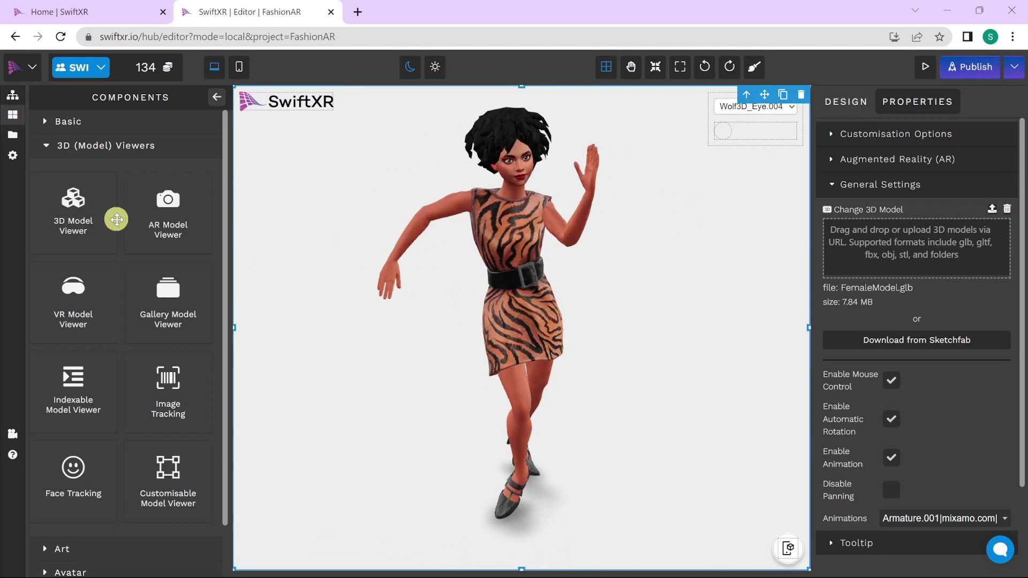
{"action": "left_click", "coordinate": [12, 134]}
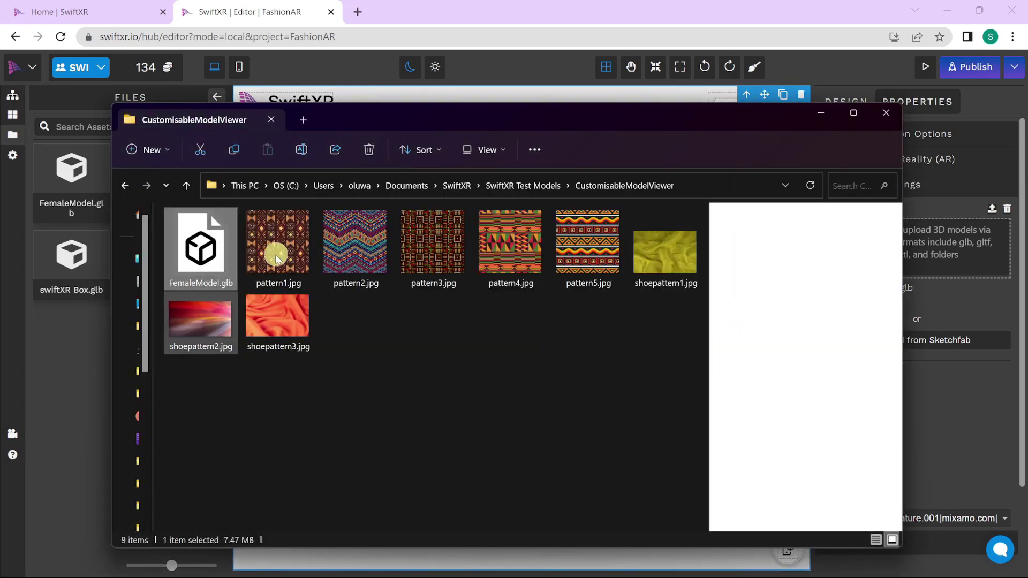
Upload the pattern and shoe images, and label material Wolf3D_Outfit_Top.004 as Dress.
{"action": "left_click", "coordinate": [275, 255]}
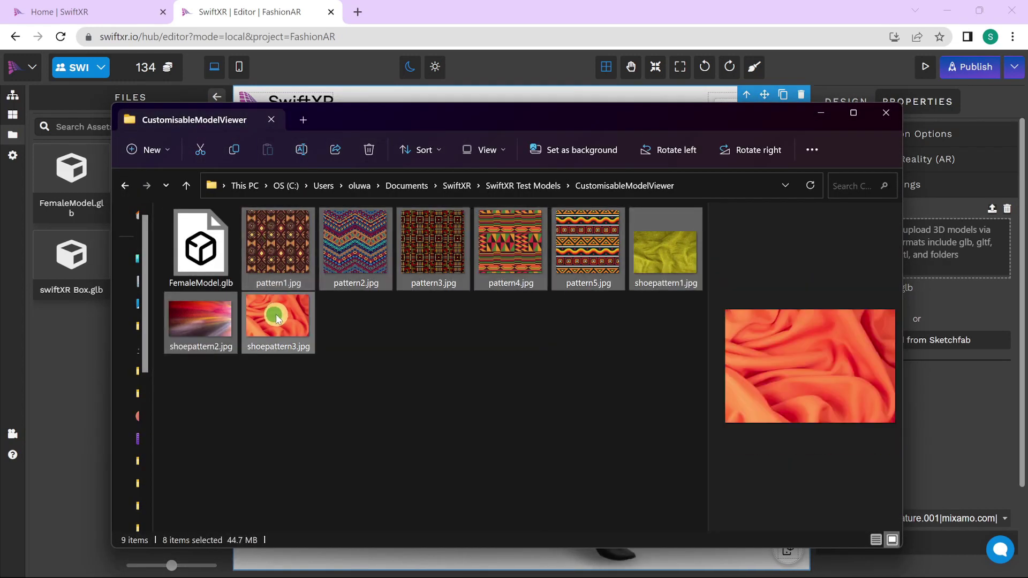
{"action": "left_click_drag", "start_coordinate": [276, 317], "coordinate": [70, 354]}
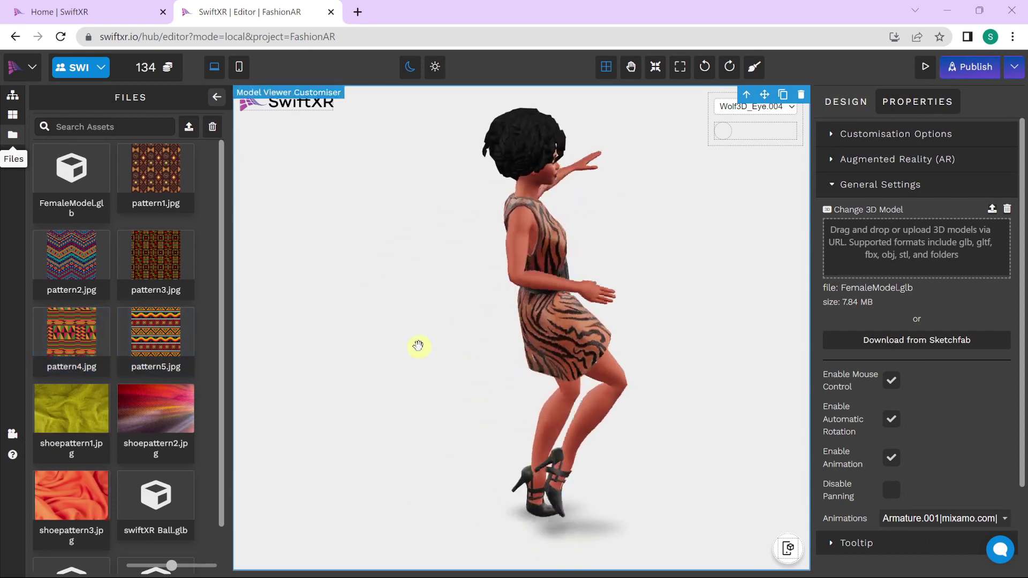
{"action": "left_click", "coordinate": [898, 142]}
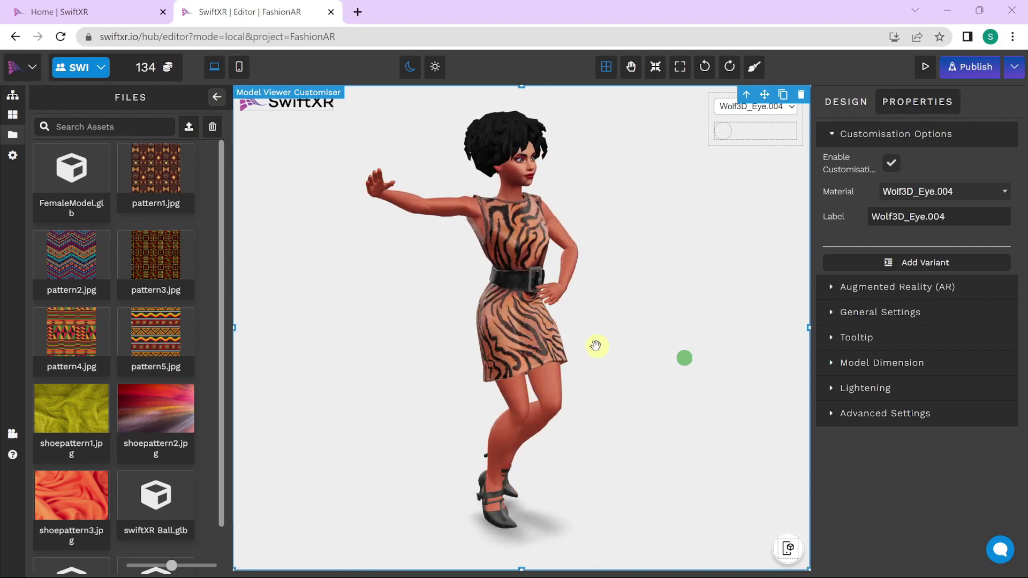
{"action": "left_click", "coordinate": [969, 193]}
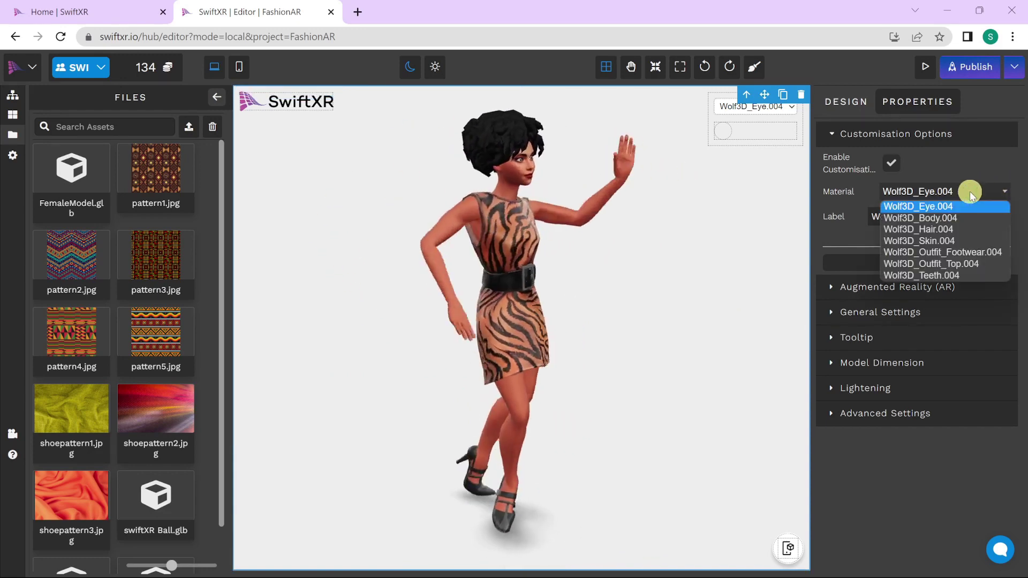
{"action": "left_click", "coordinate": [932, 263]}
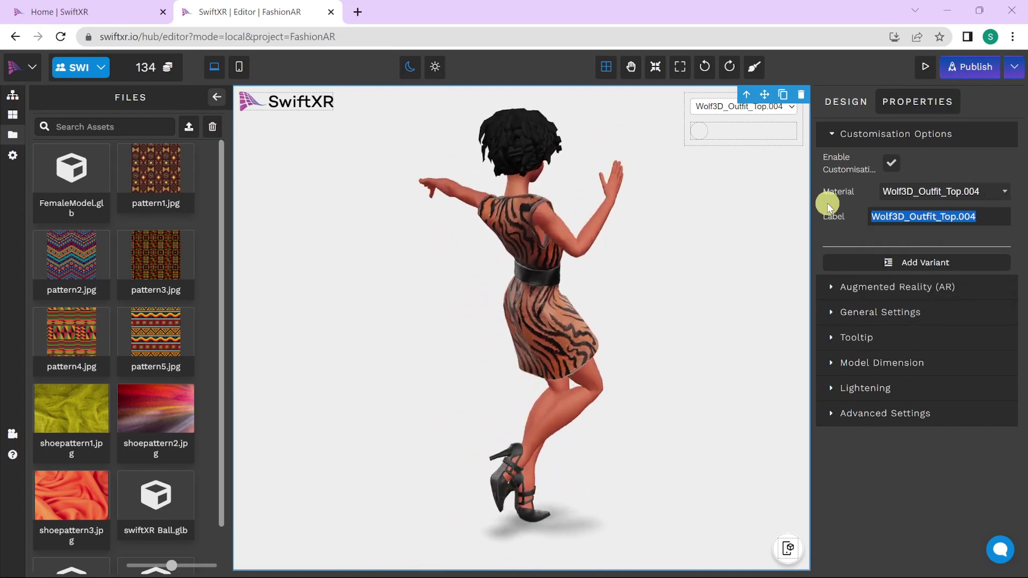
{"action": "type", "text": "D"}
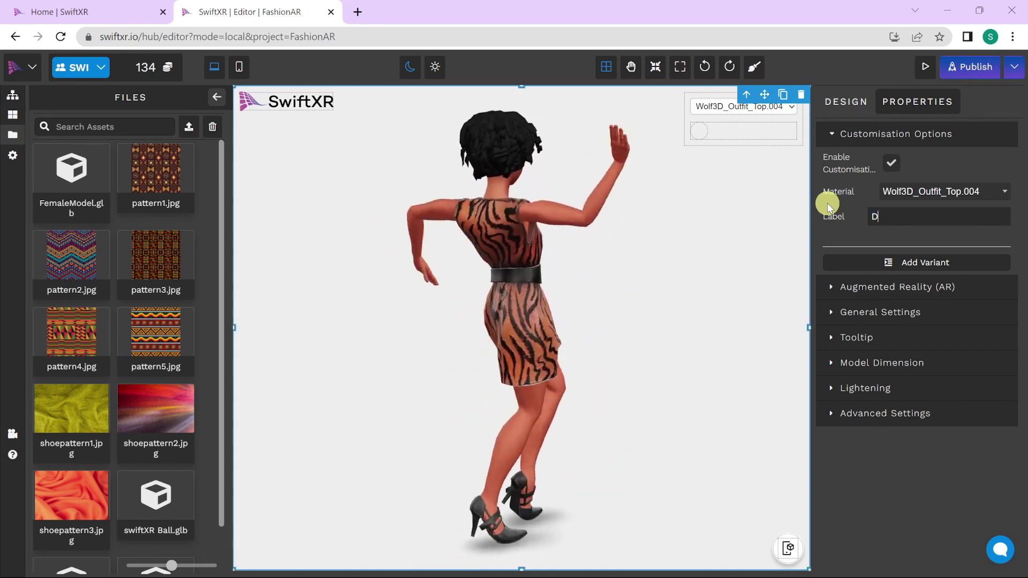
{"action": "type", "text": "ress"}
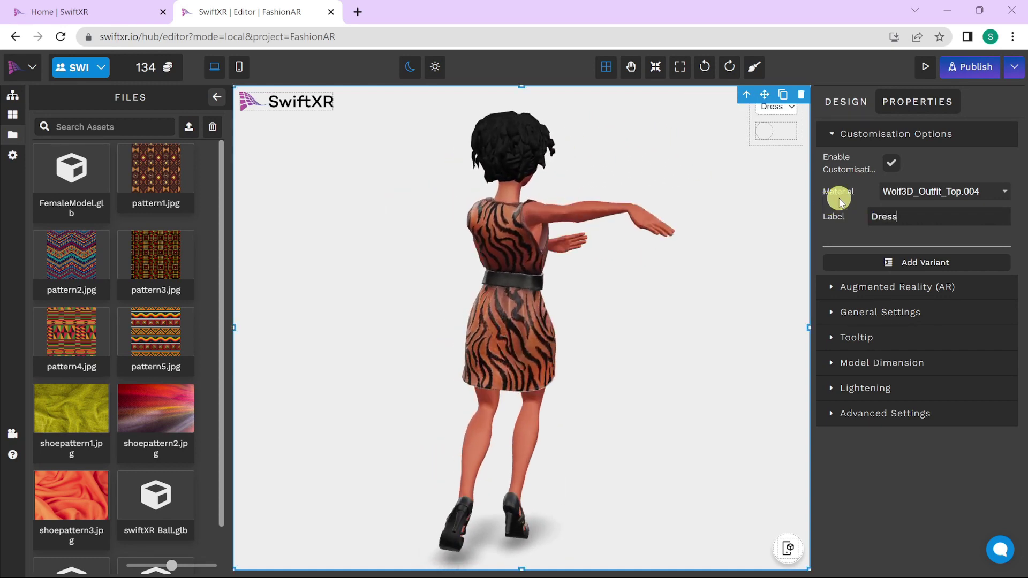
Add five dress variants using pattern1.jpg through pattern5.jpg.
{"action": "left_click", "coordinate": [927, 266]}
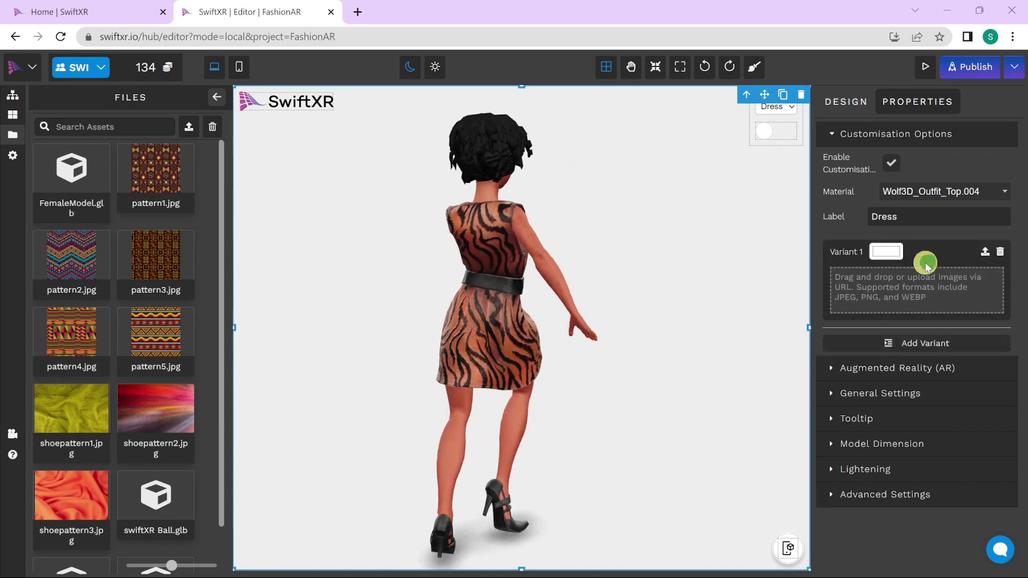
{"action": "left_click_drag", "start_coordinate": [124, 168], "coordinate": [911, 301]}
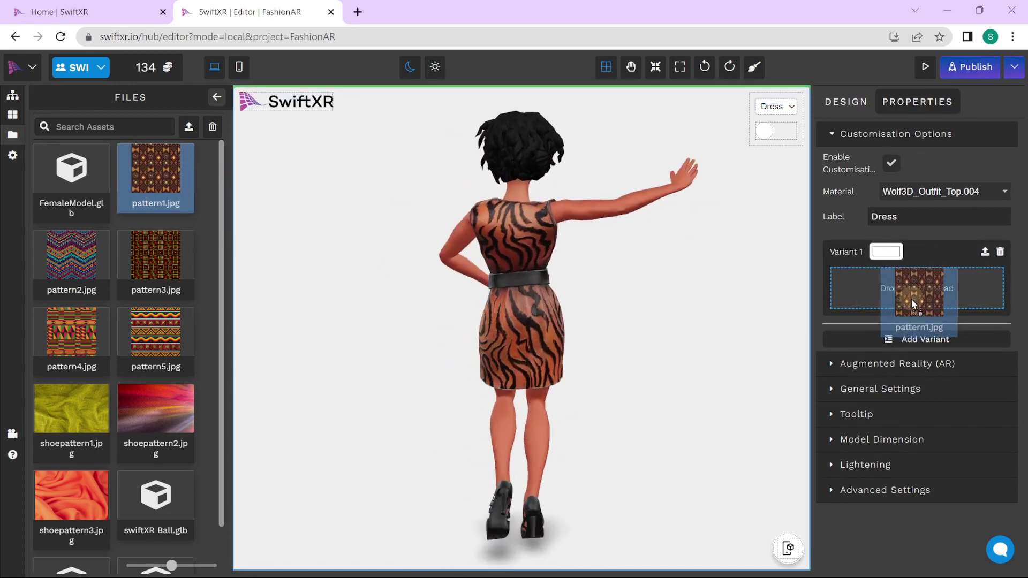
{"action": "left_click", "coordinate": [924, 338]}
{"action": "left_click_drag", "start_coordinate": [71, 255], "coordinate": [934, 378]}
{"action": "left_click", "coordinate": [925, 430]}
{"action": "left_click_drag", "start_coordinate": [156, 255], "coordinate": [916, 445]}
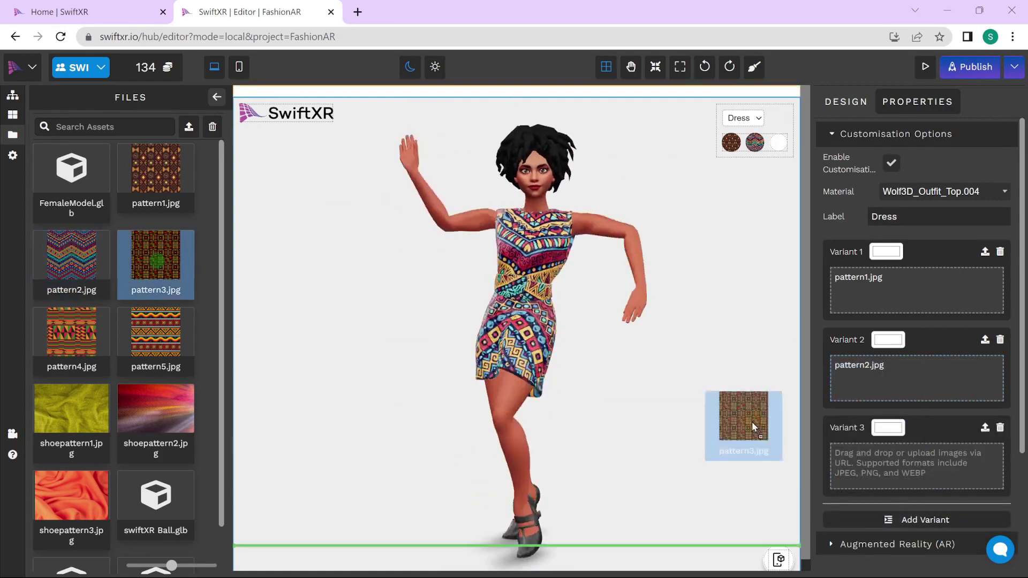
{"action": "left_click", "coordinate": [925, 514]}
{"action": "left_click_drag", "start_coordinate": [72, 332], "coordinate": [910, 423]}
{"action": "left_click", "coordinate": [924, 471]}
{"action": "left_click_drag", "start_coordinate": [155, 332], "coordinate": [932, 505]}
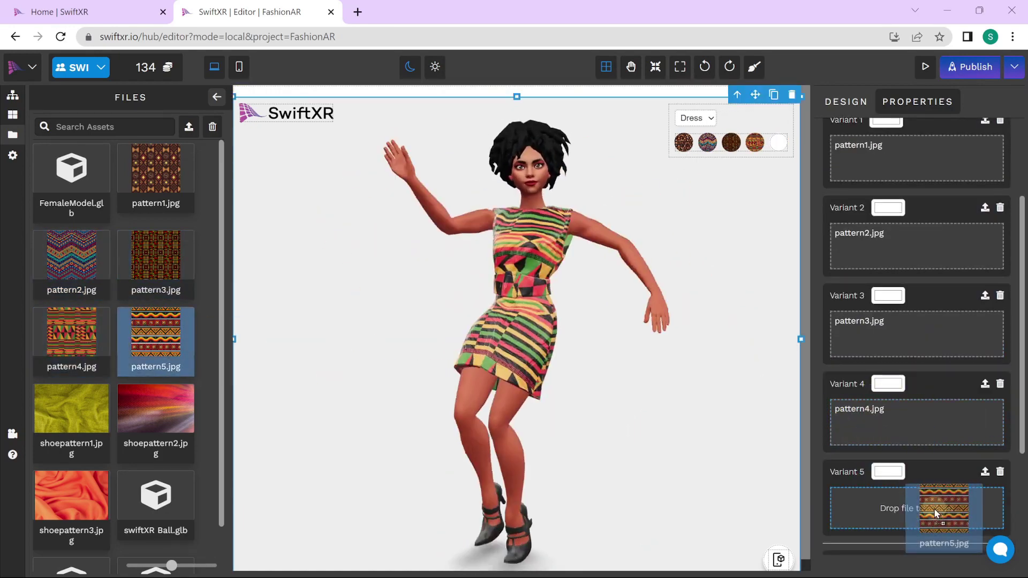
Select the Outfit_Footwear material and label it 'Shoes'.
{"action": "scroll", "coordinate": [982, 442], "scroll_direction": "up", "scroll_amount": 3}
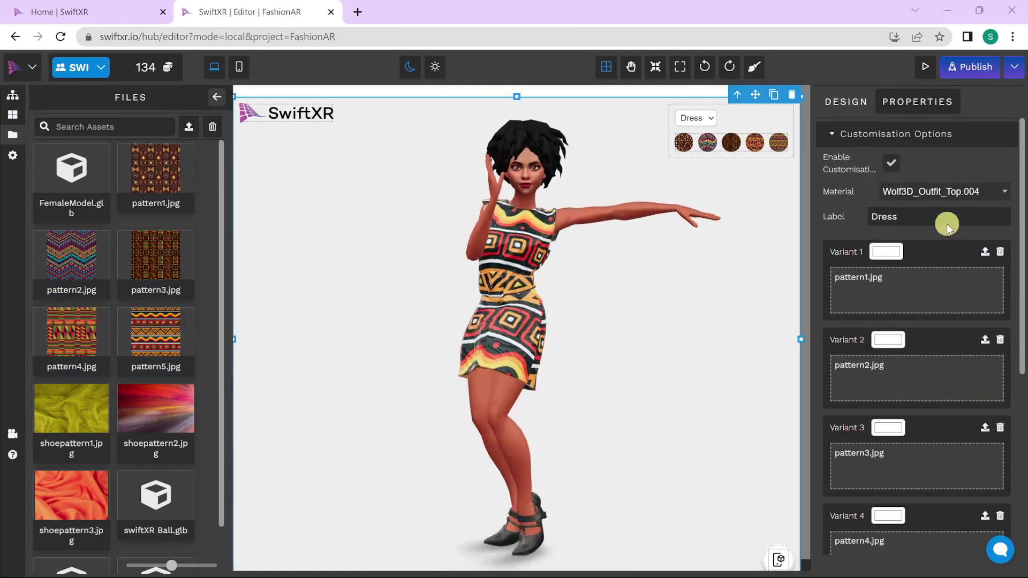
{"action": "left_click", "coordinate": [952, 191]}
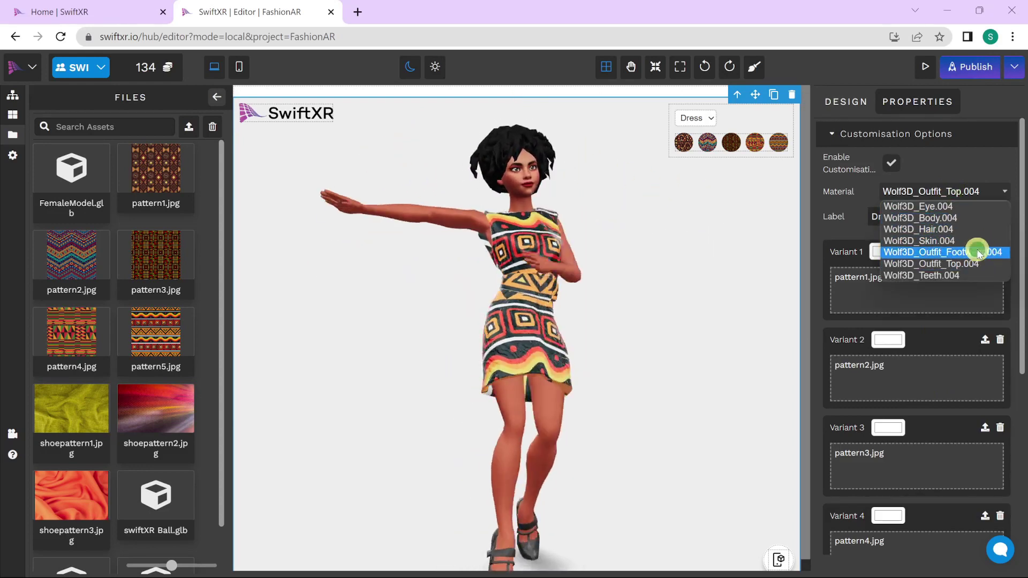
{"action": "left_click", "coordinate": [975, 252]}
{"action": "left_click_drag", "start_coordinate": [1007, 216], "coordinate": [856, 221]}
{"action": "type", "text": "Shoes"}
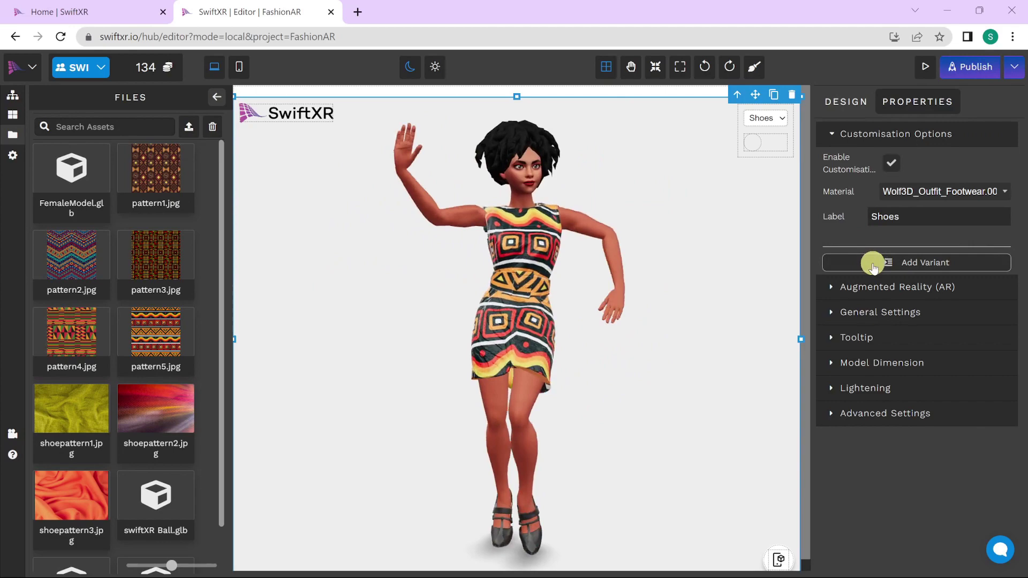
Add three shoe variants using shoepattern1.jpg, shoepattern2.jpg and shoepattern3.jpg.
{"action": "left_click", "coordinate": [872, 262]}
{"action": "mouse_move", "coordinate": [71, 406]}
{"action": "left_mouse_down"}
{"action": "mouse_move", "coordinate": [419, 367]}
{"action": "mouse_move", "coordinate": [916, 289]}
{"action": "left_mouse_up"}
{"action": "left_click", "coordinate": [925, 343]}
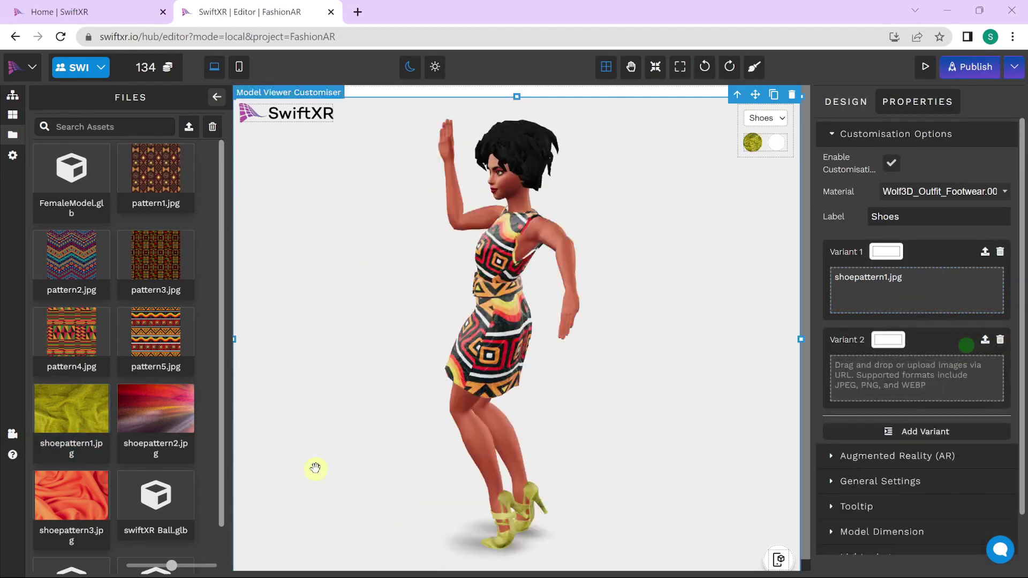
{"action": "mouse_move", "coordinate": [156, 407]}
{"action": "left_mouse_down"}
{"action": "mouse_move", "coordinate": [941, 390]}
{"action": "mouse_move", "coordinate": [916, 377]}
{"action": "left_mouse_up"}
{"action": "left_click", "coordinate": [910, 428]}
{"action": "left_click", "coordinate": [78, 513]}
{"action": "left_click_drag", "start_coordinate": [77, 512], "coordinate": [915, 474]}
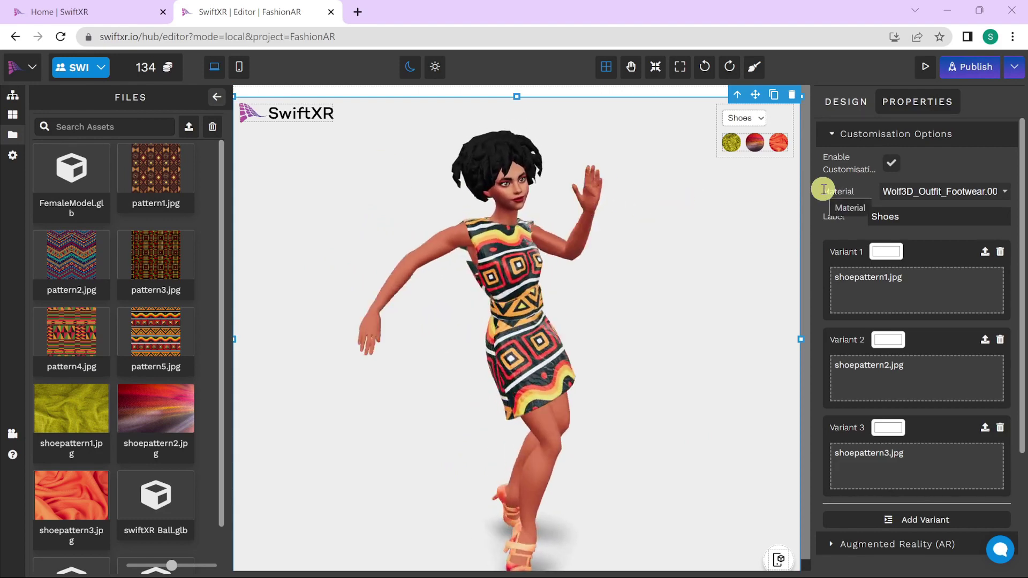
Preview the project and cycle through the dress pattern swatches on the dancing model.
{"action": "left_click", "coordinate": [925, 68]}
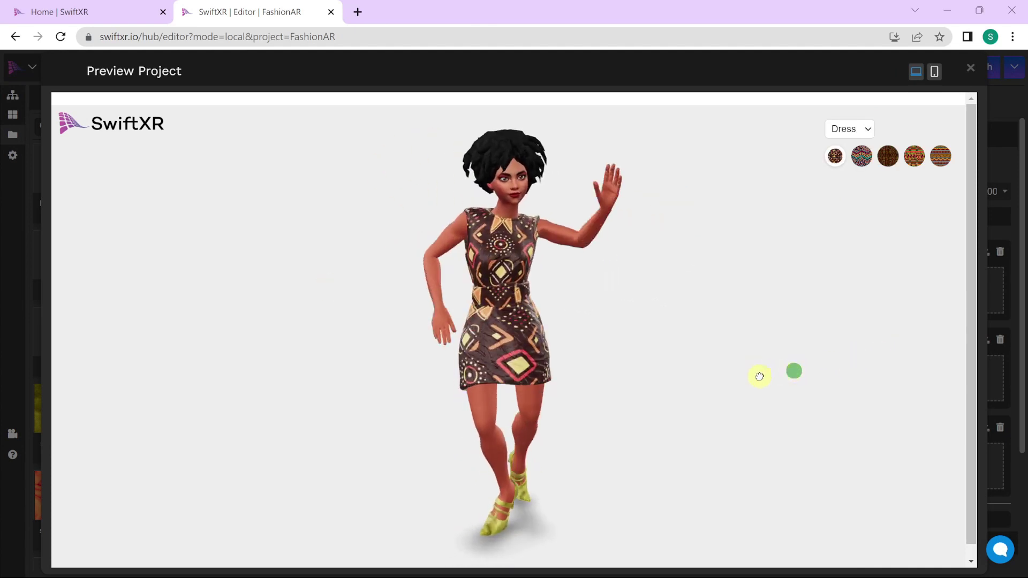
{"action": "left_click", "coordinate": [860, 157]}
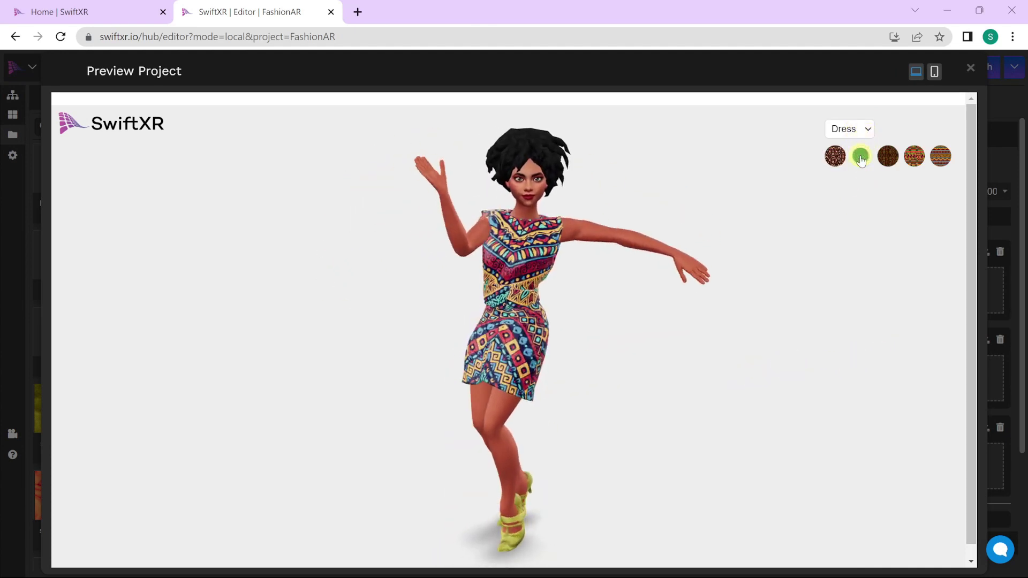
{"action": "left_click", "coordinate": [886, 158]}
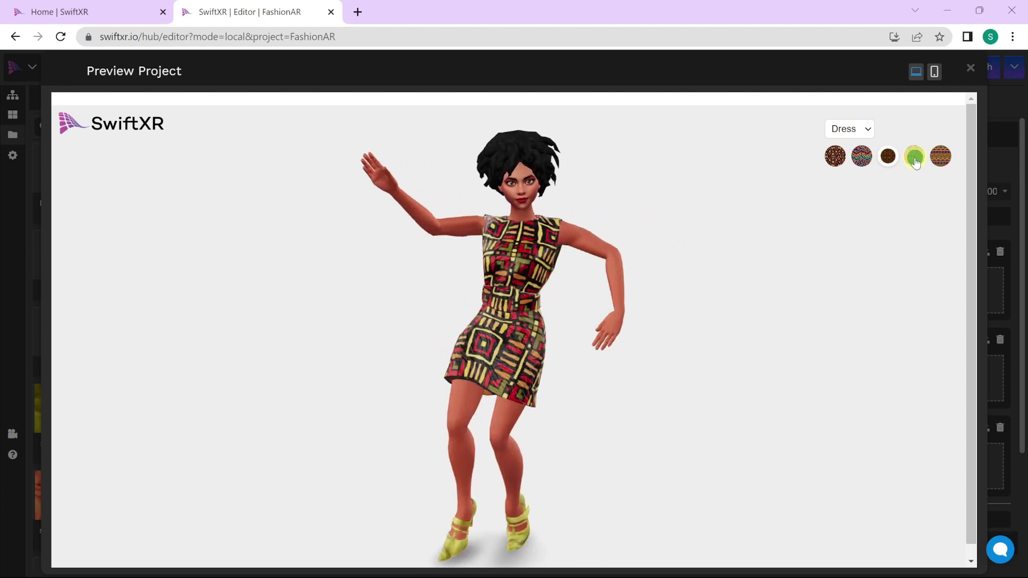
{"action": "left_click", "coordinate": [936, 160]}
Switch the part dropdown to Shoes and try the second and third shoe patterns.
{"action": "left_click", "coordinate": [849, 129]}
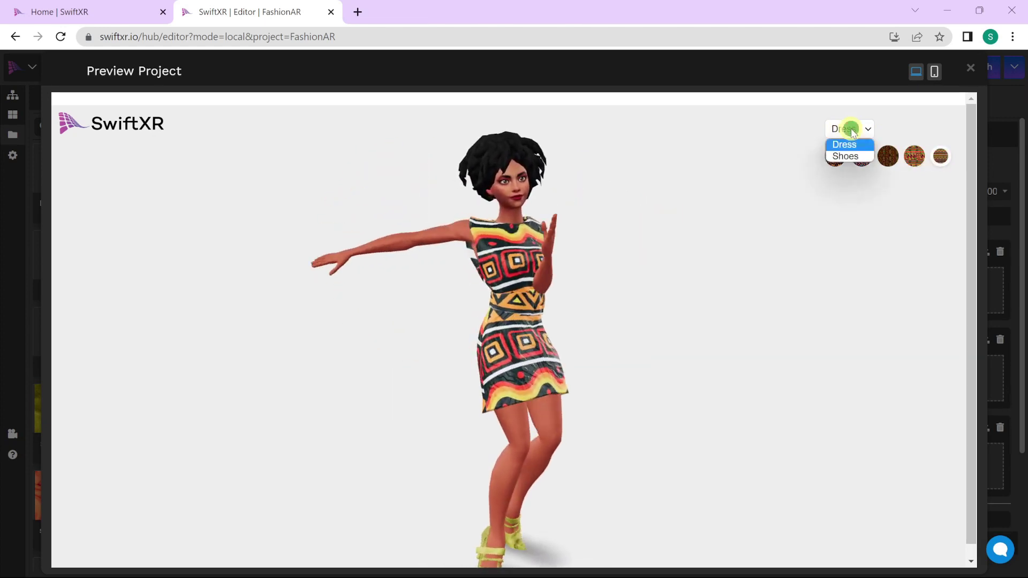
{"action": "left_click", "coordinate": [850, 154]}
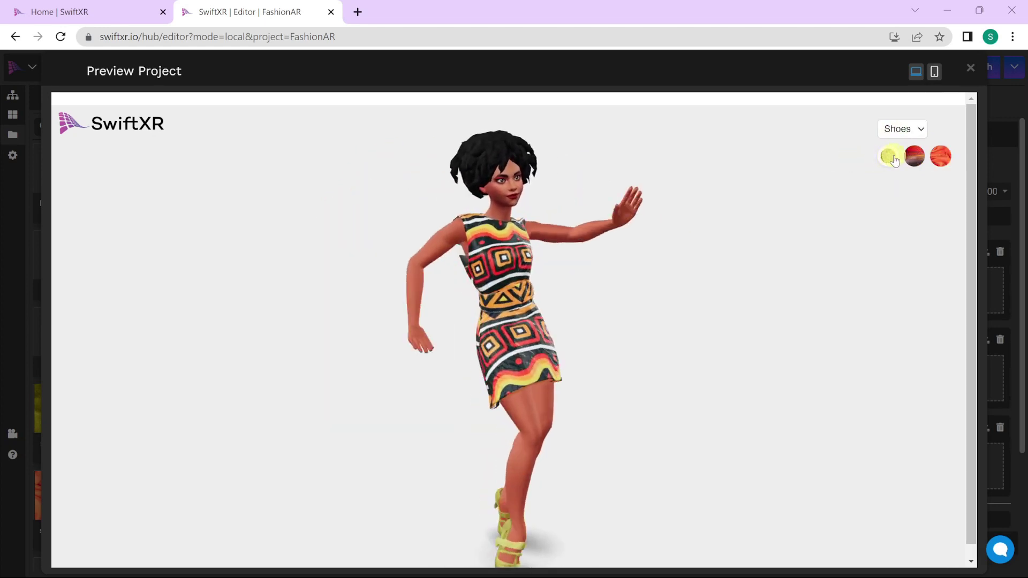
{"action": "left_click", "coordinate": [913, 157]}
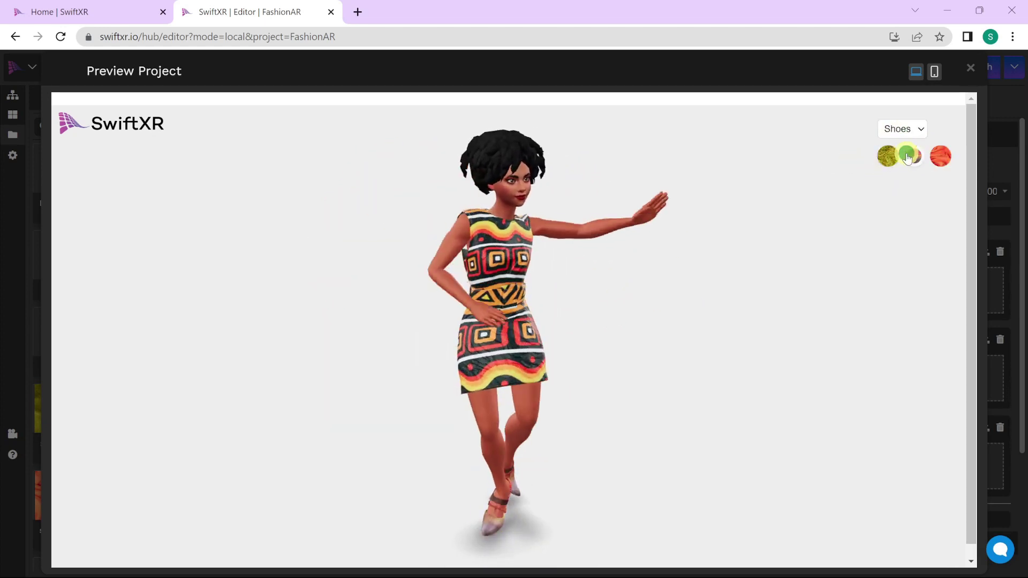
{"action": "left_click", "coordinate": [938, 156]}
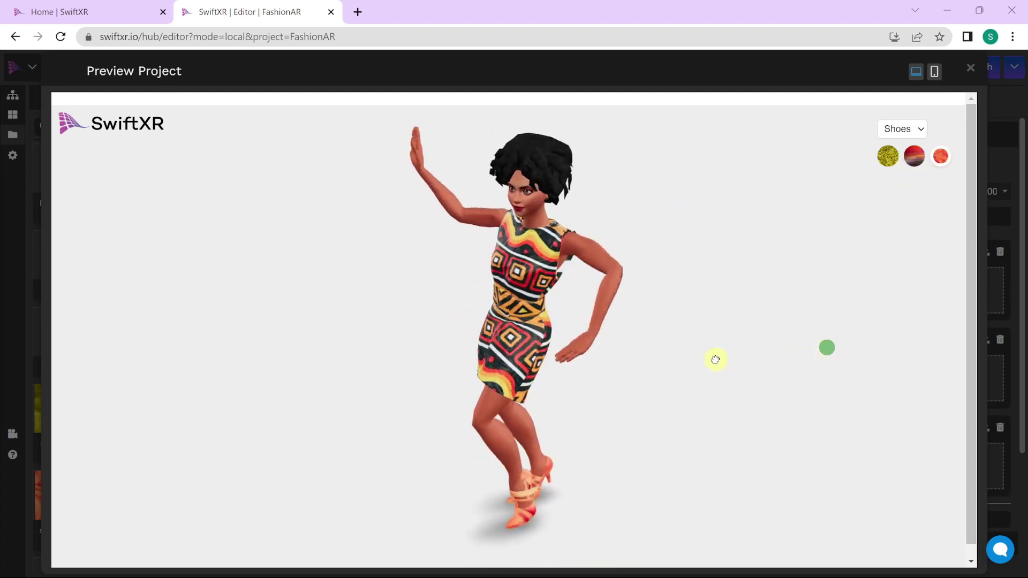
Close the FashionAR preview and bring up the Publish Project dialog with its suggested web address.
{"action": "left_click", "coordinate": [970, 71]}
{"action": "left_click", "coordinate": [968, 70]}
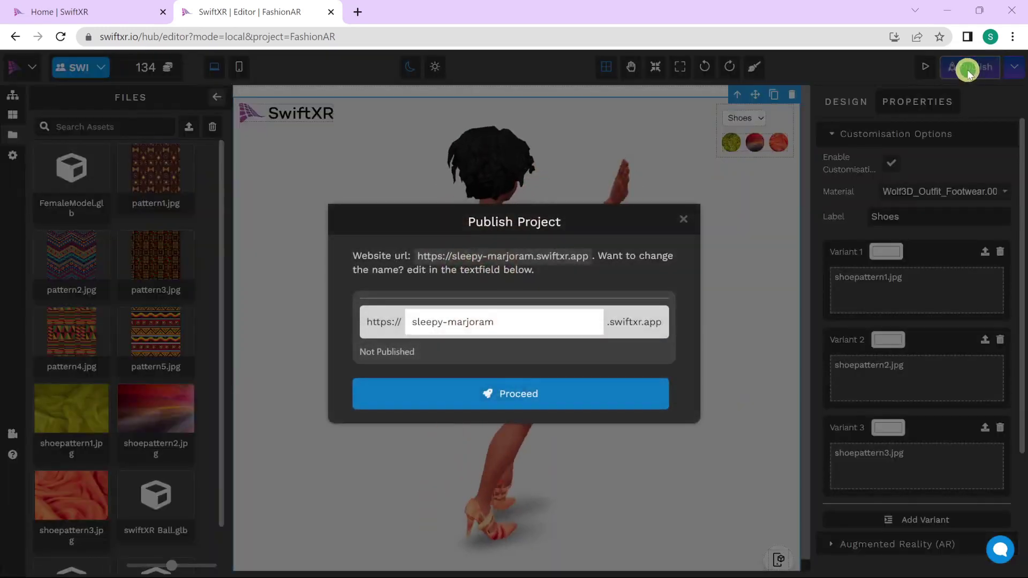